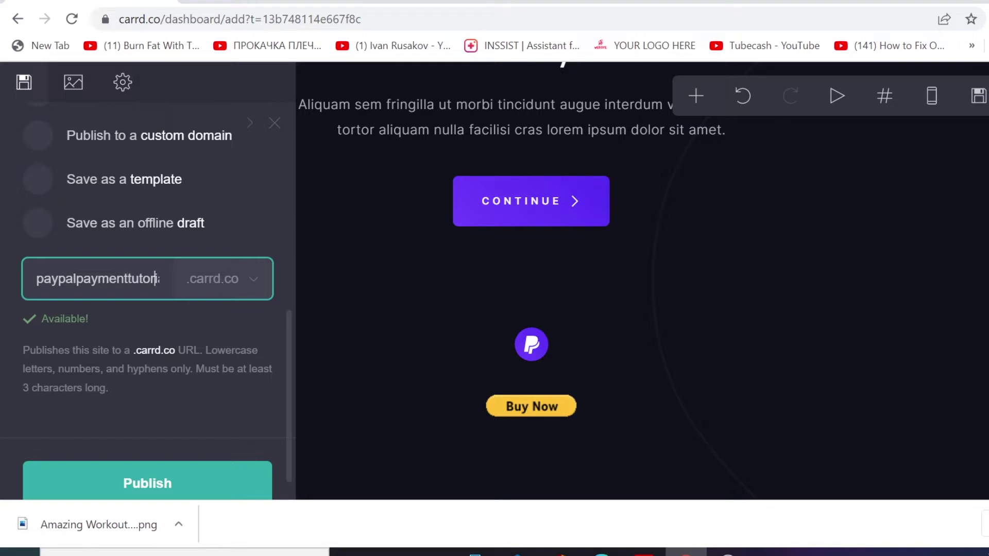
Select the whole subdomain name in the old site's Publish panel.
double_click(154, 278)
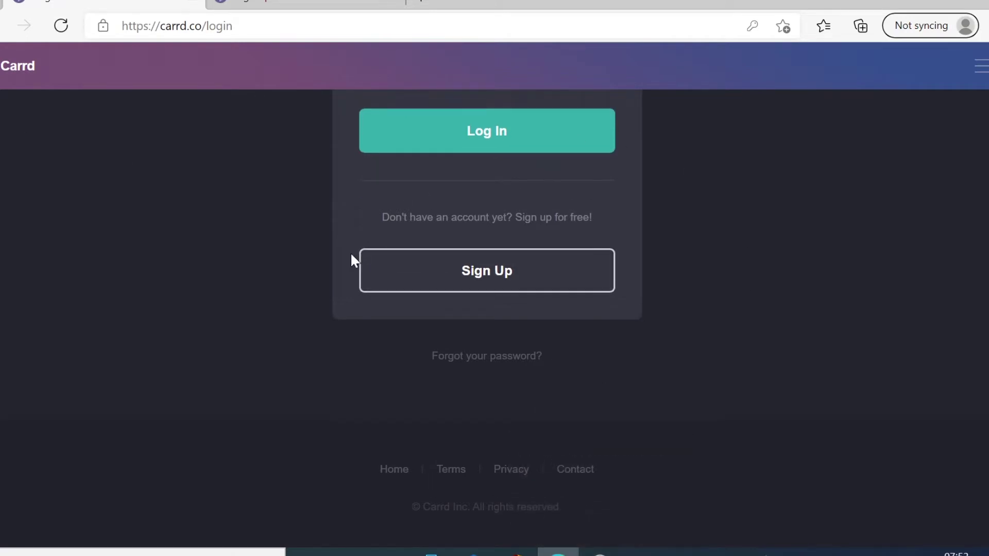
Sign up for a new Carrd account, agreeing to the Terms of Use and Privacy Policy.
scroll(427, 264, "up", 1)
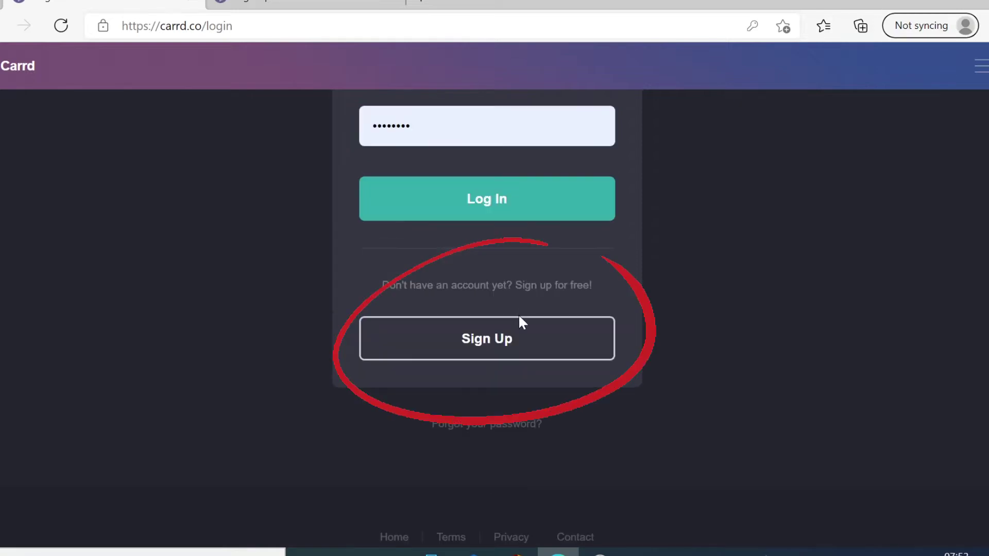
left_click(475, 352)
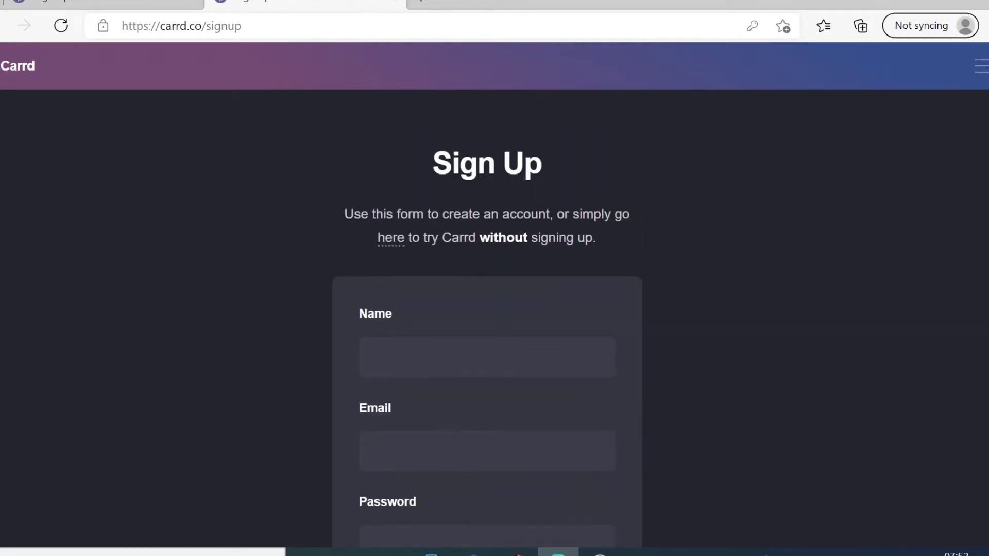
scroll(407, 178, "down", 4)
scroll(416, 165, "up", 2)
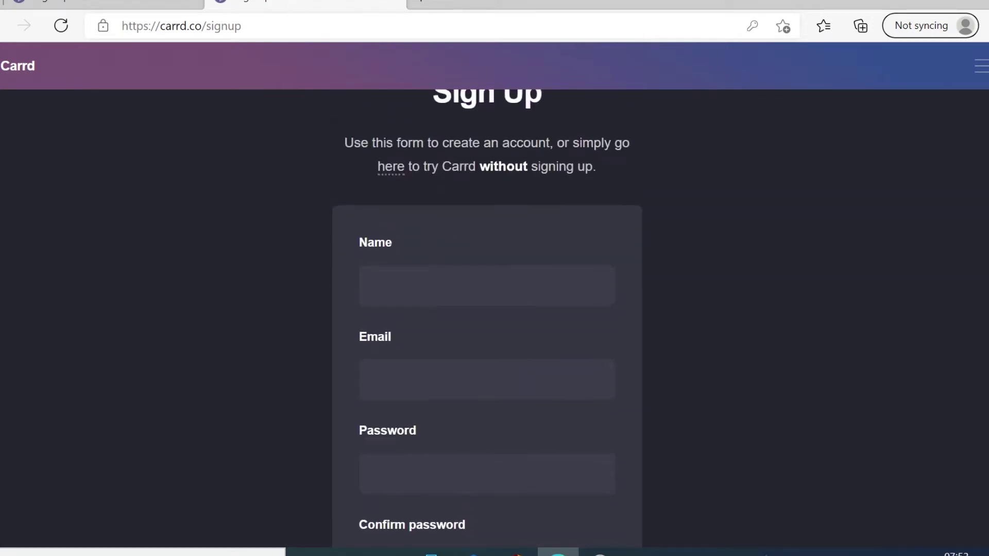
scroll(426, 321, "down", 2)
scroll(437, 320, "down", 3)
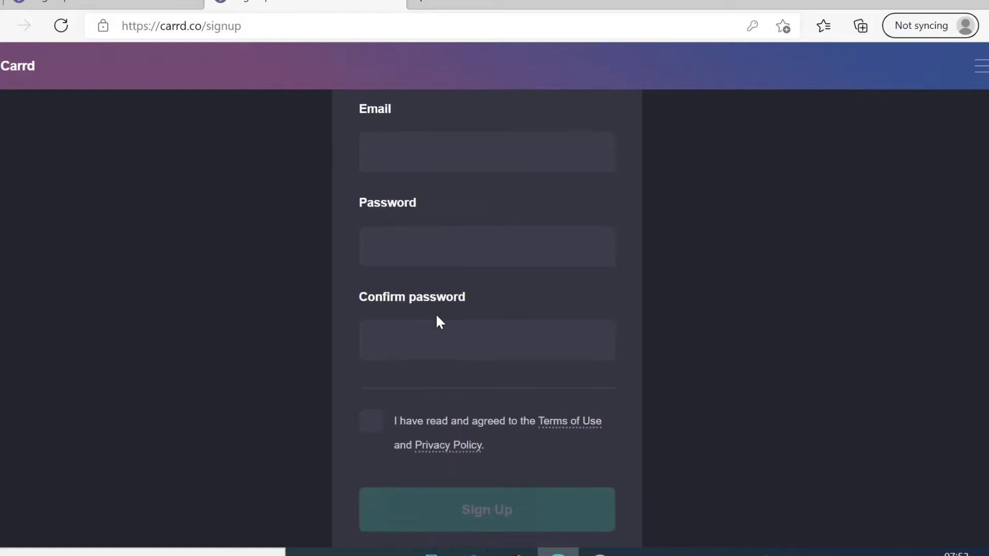
scroll(380, 309, "down", 2)
left_click(371, 273)
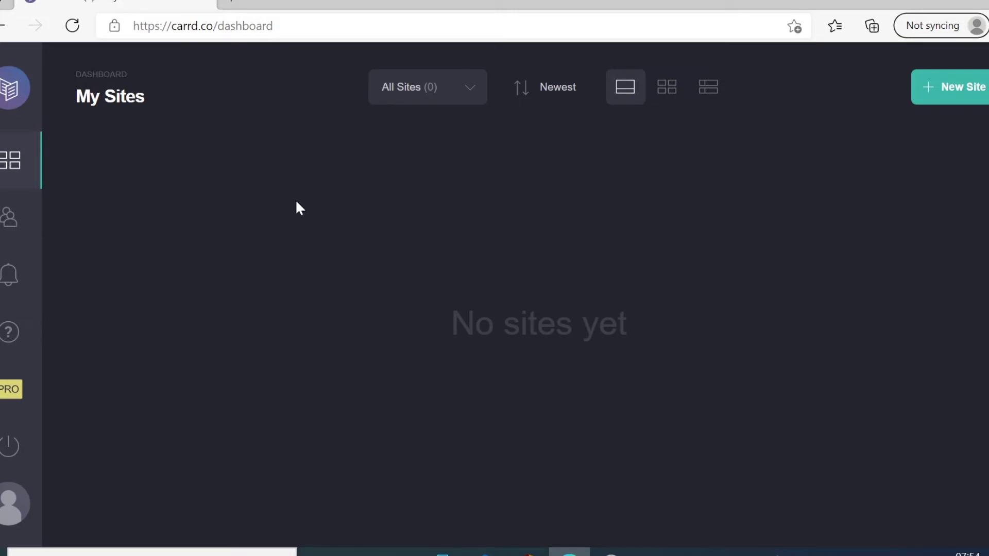
Start a new site and look over the template gallery.
left_click(951, 90)
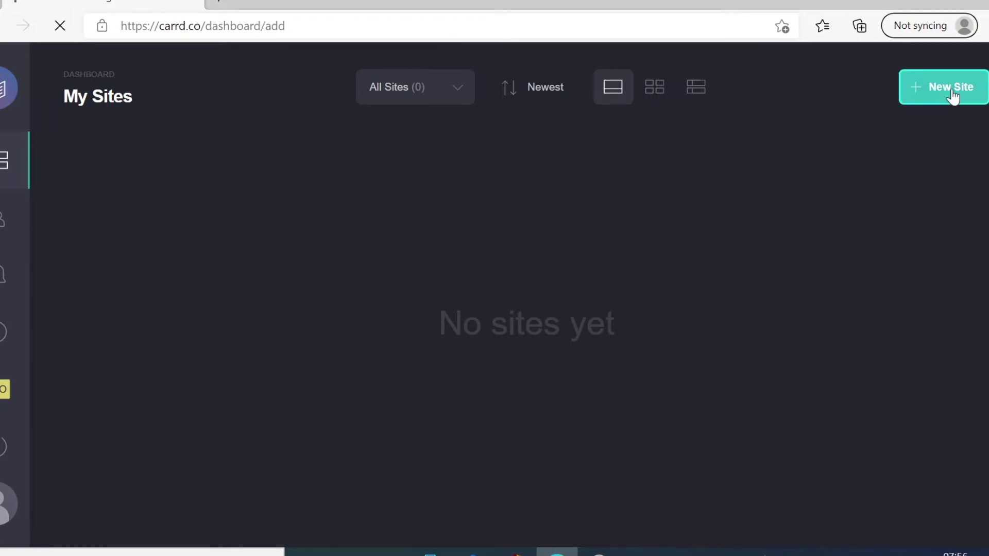
scroll(574, 309, "down", 15)
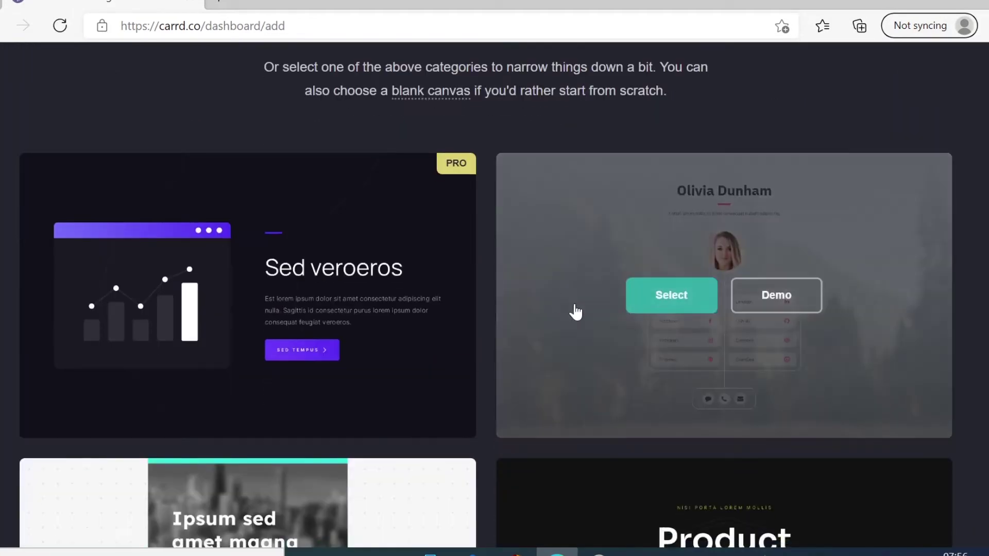
scroll(546, 247, "up", 12)
scroll(545, 247, "up", 3)
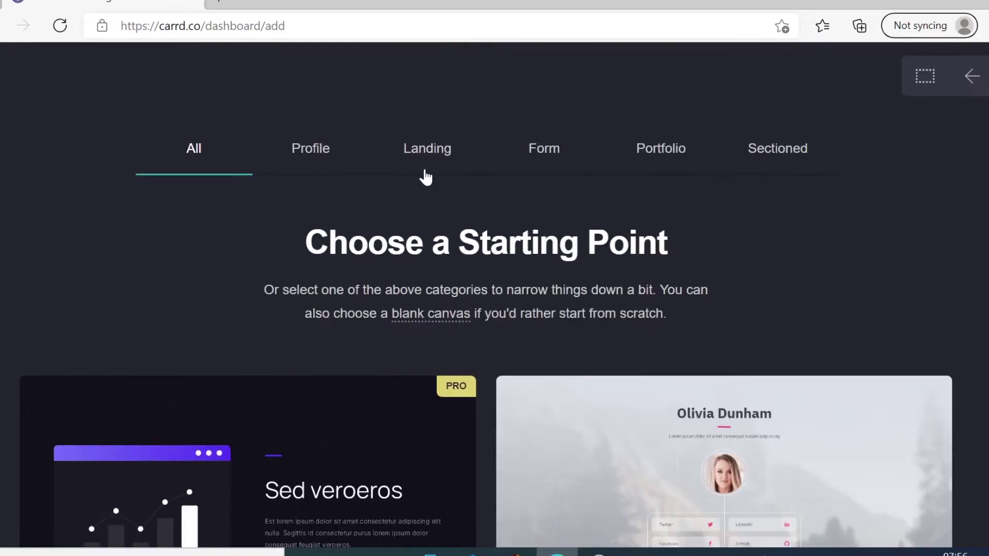
Filter to Landing templates and browse them down to the Soon :) countdown design.
left_click(426, 150)
scroll(569, 280, "down", 11)
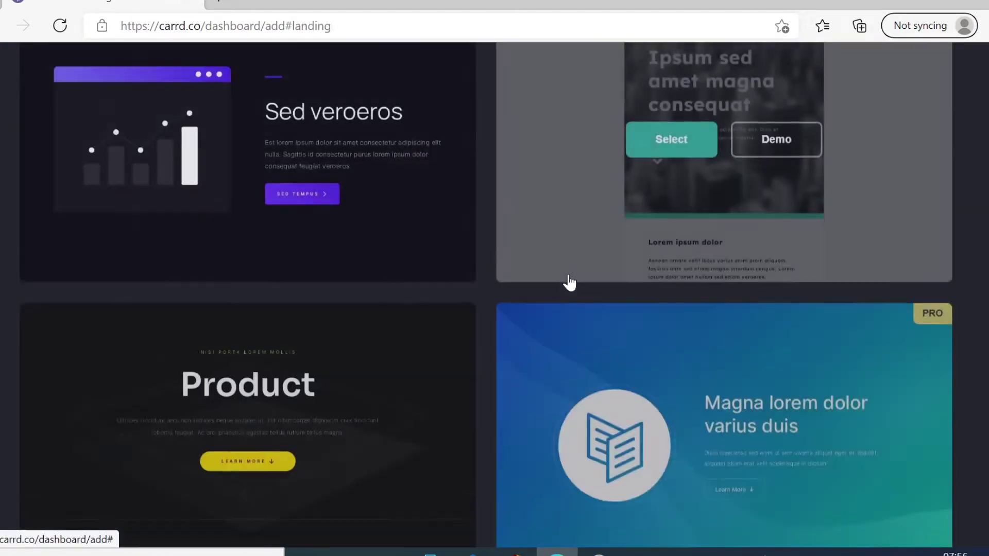
scroll(432, 280, "up", 11)
scroll(463, 265, "up", 2)
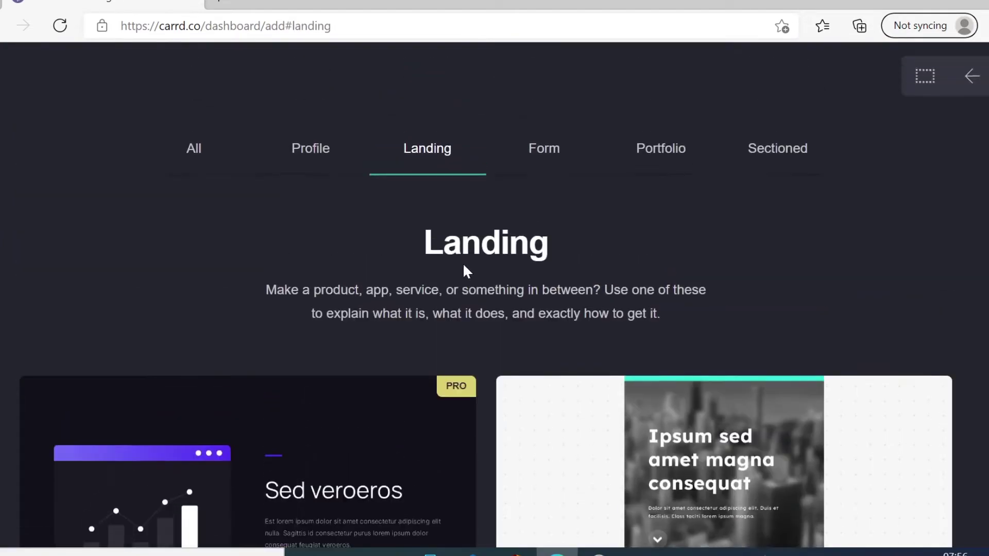
scroll(462, 263, "down", 5)
mouse_move(457, 103)
scroll(459, 90, "up", 2)
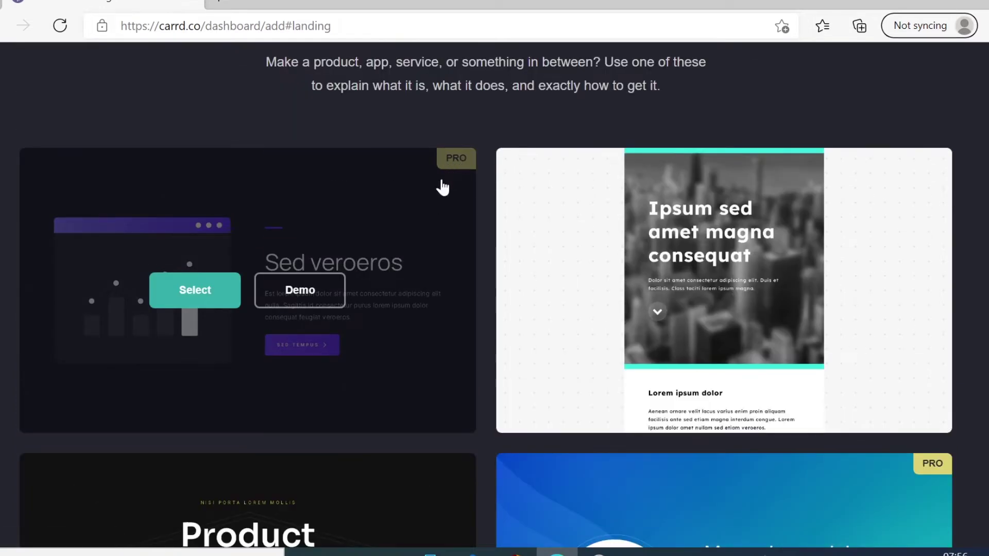
scroll(442, 188, "down", 10)
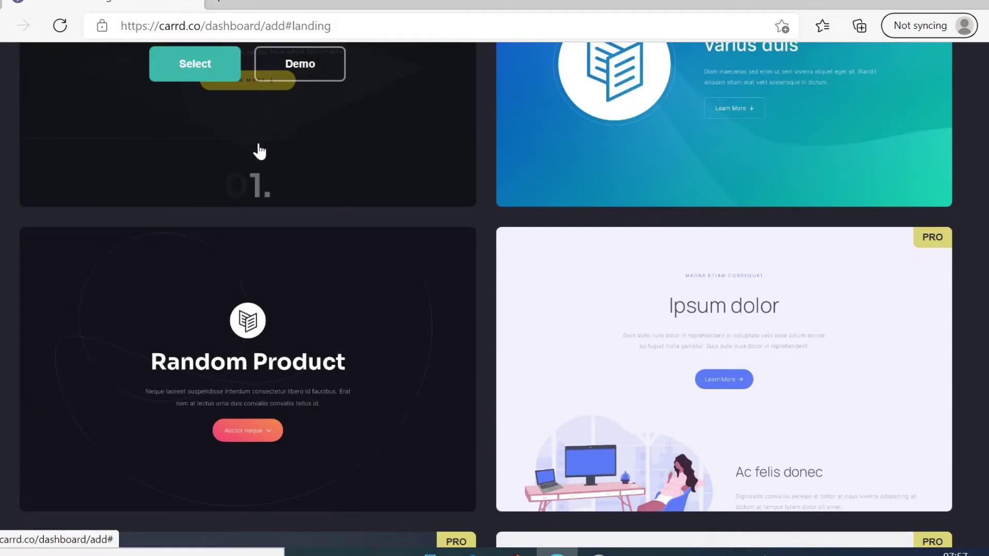
scroll(259, 151, "down", 4)
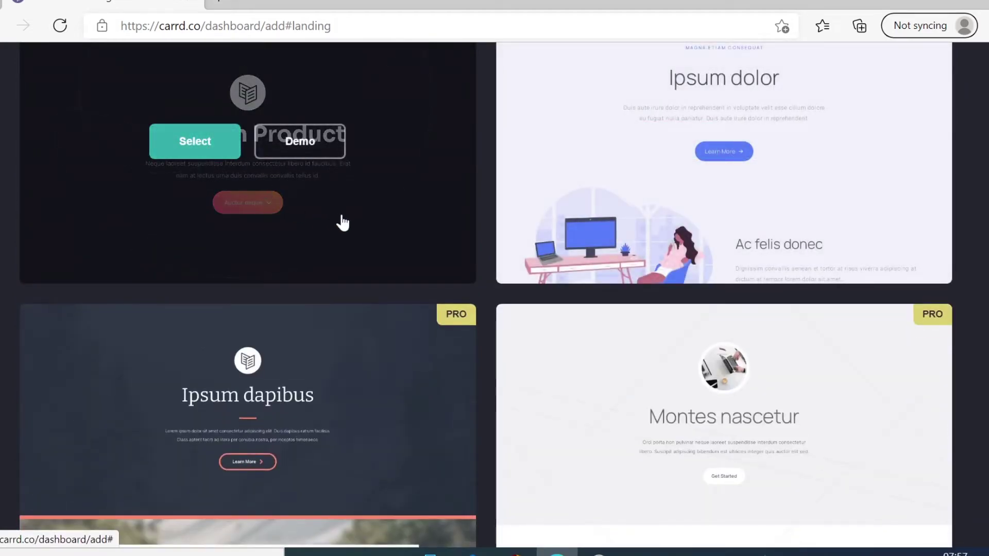
scroll(342, 220, "down", 20)
scroll(501, 270, "down", 20)
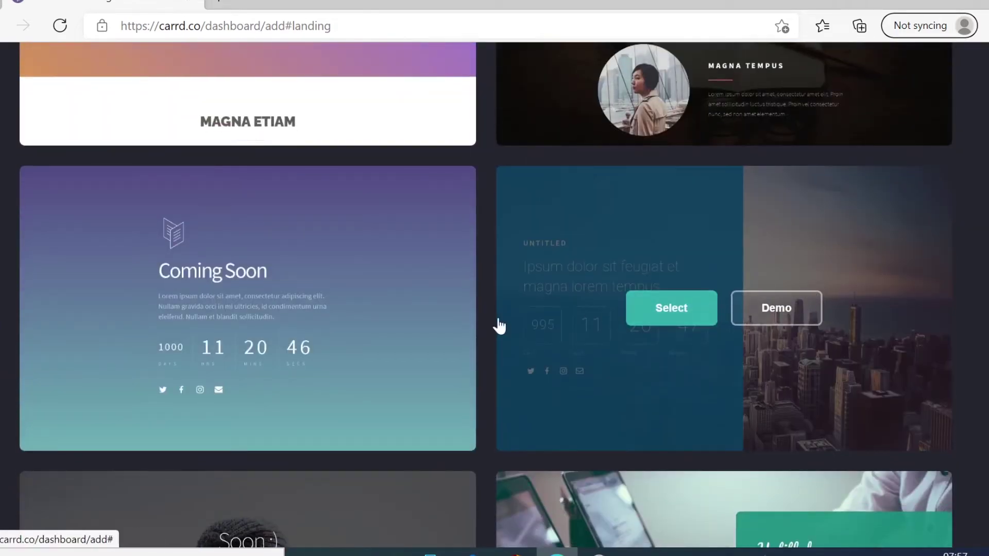
scroll(415, 340, "down", 5)
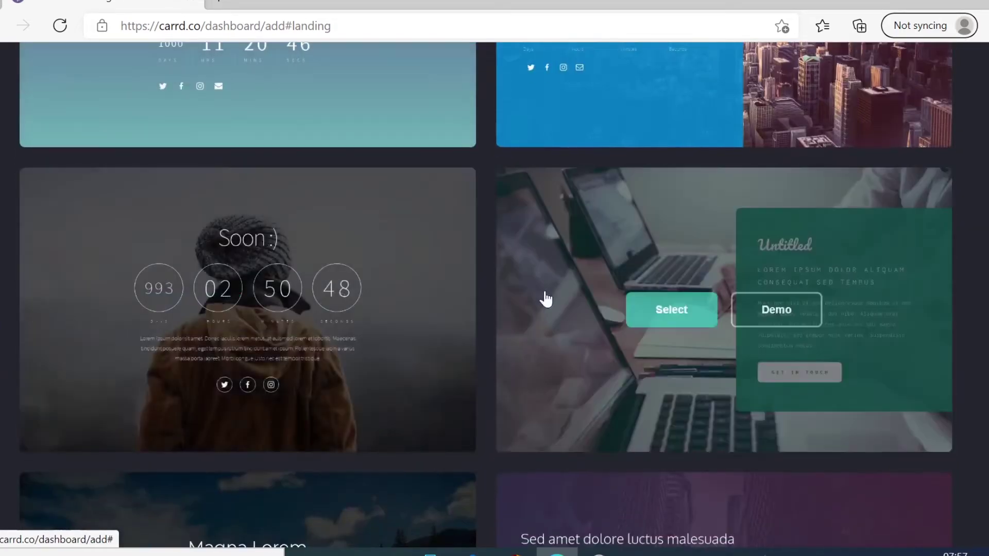
scroll(542, 299, "up", 5)
scroll(525, 309, "down", 6)
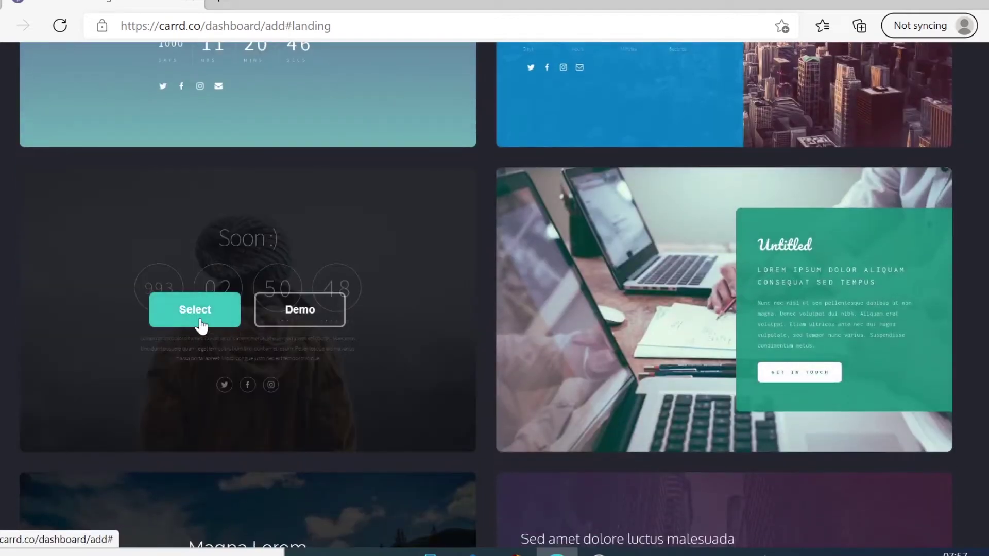
Start from the Soon :) template, delete its heading, then undo the deletion.
left_click(200, 323)
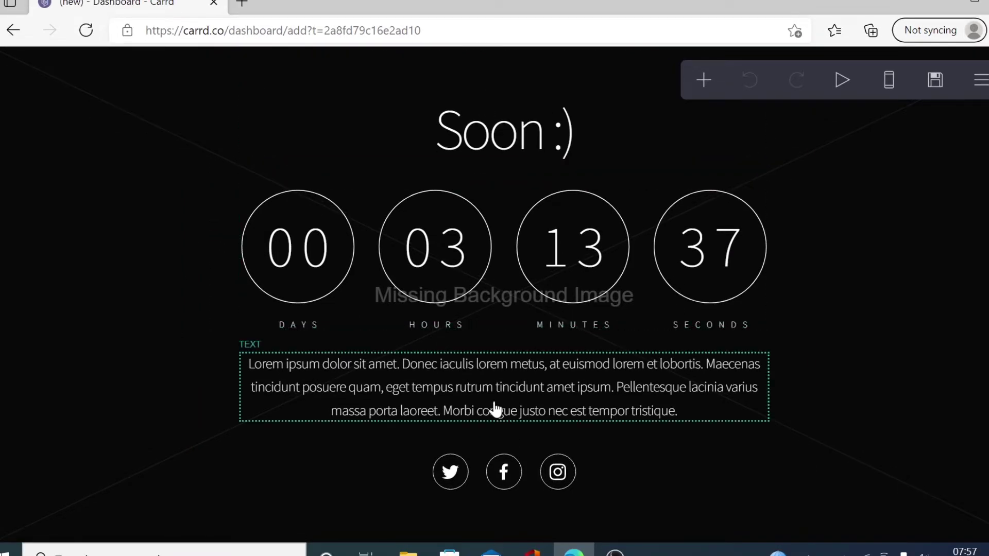
left_click(511, 138)
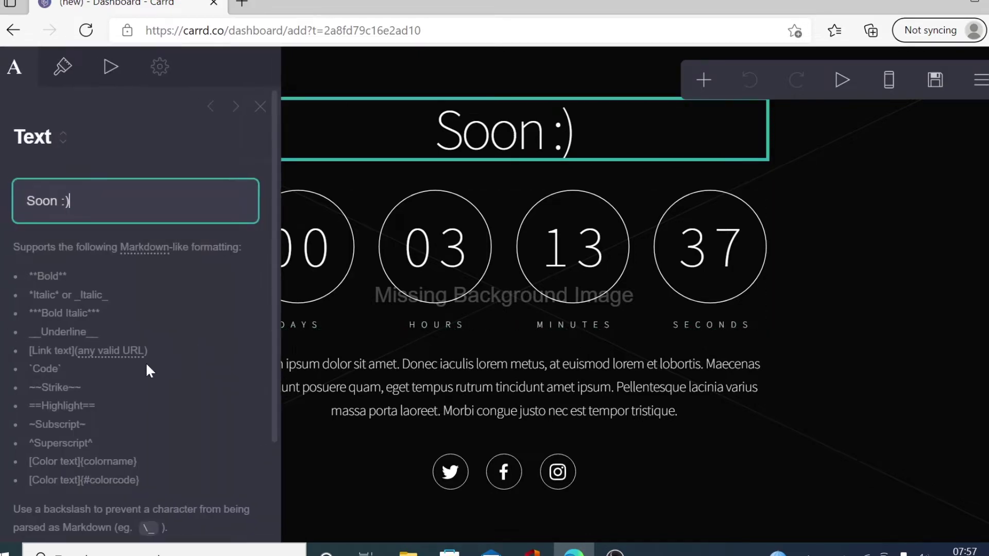
scroll(147, 384, "down", 2)
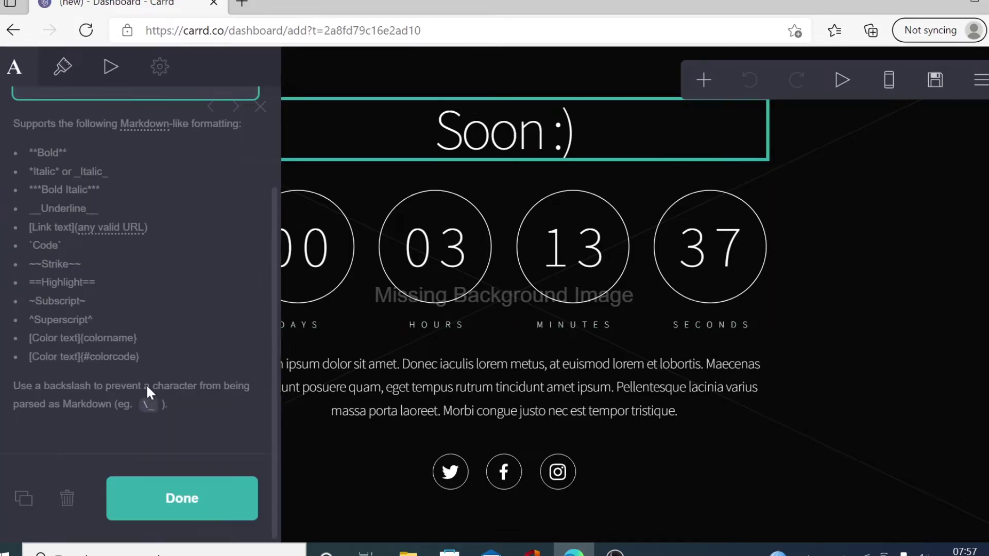
left_click(65, 503)
left_click(762, 79)
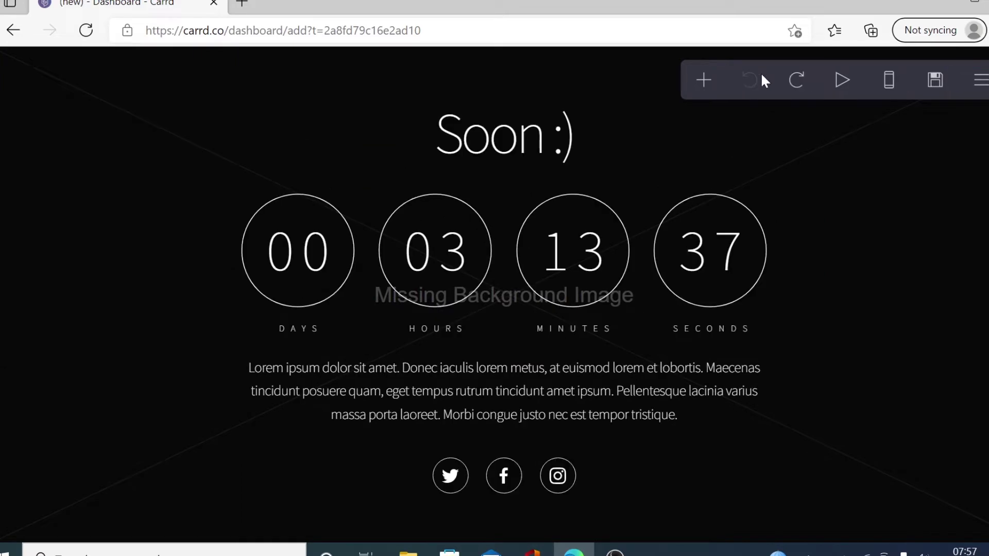
Duplicate the Soon :) heading, then undo the duplicate.
left_click(501, 147)
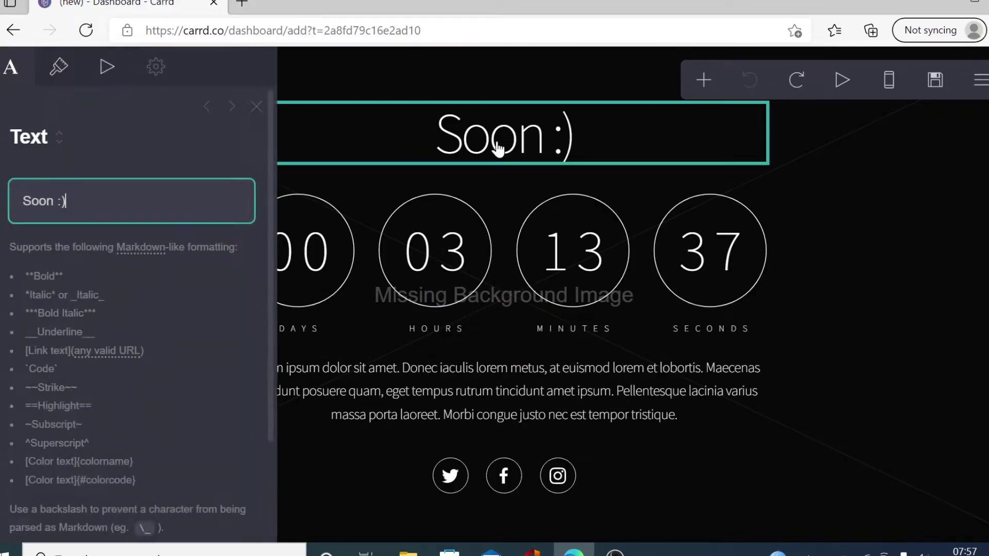
scroll(147, 412, "down", 3)
left_click(24, 498)
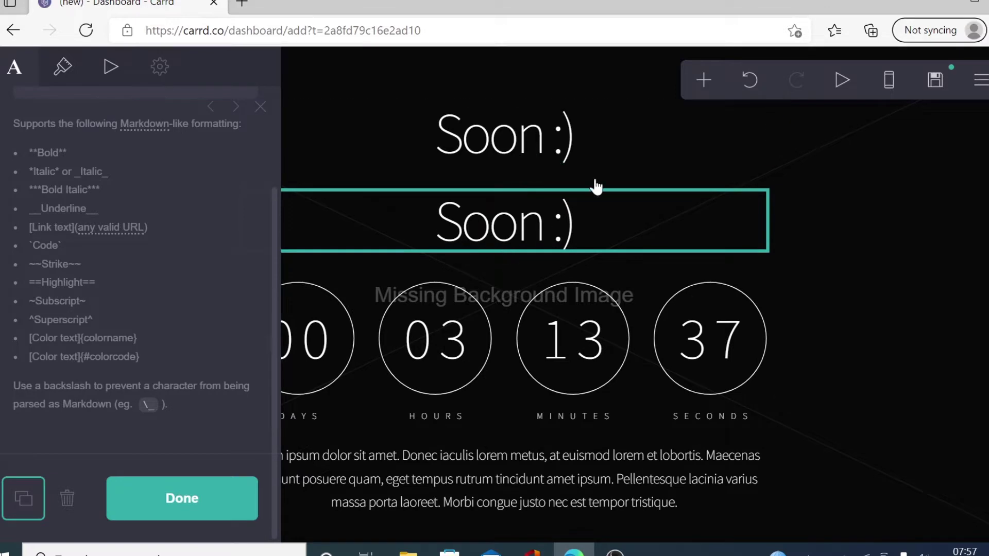
left_click(755, 82)
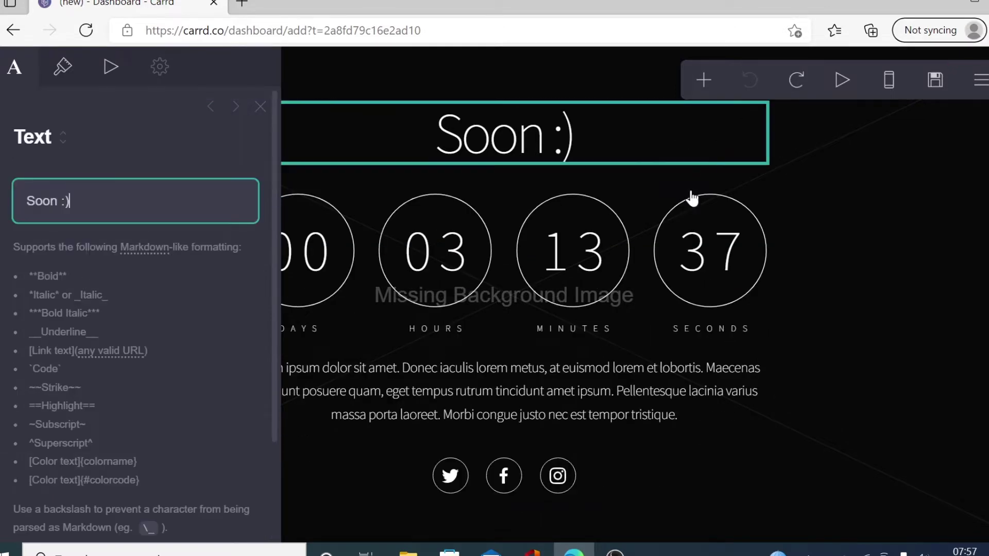
Drag the countdown above the heading and the paragraph above the countdown.
left_click_drag(485, 279, 515, 268)
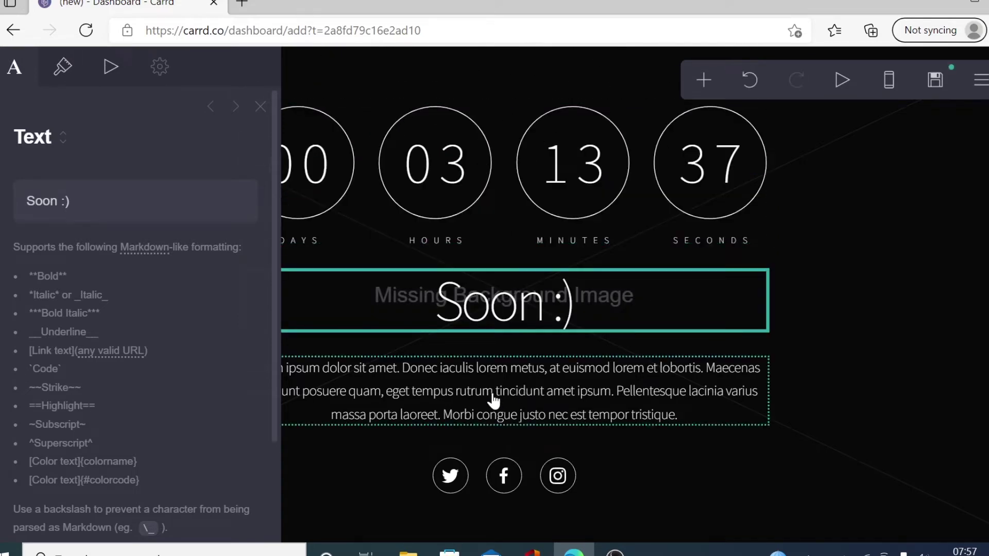
left_click_drag(495, 405, 515, 194)
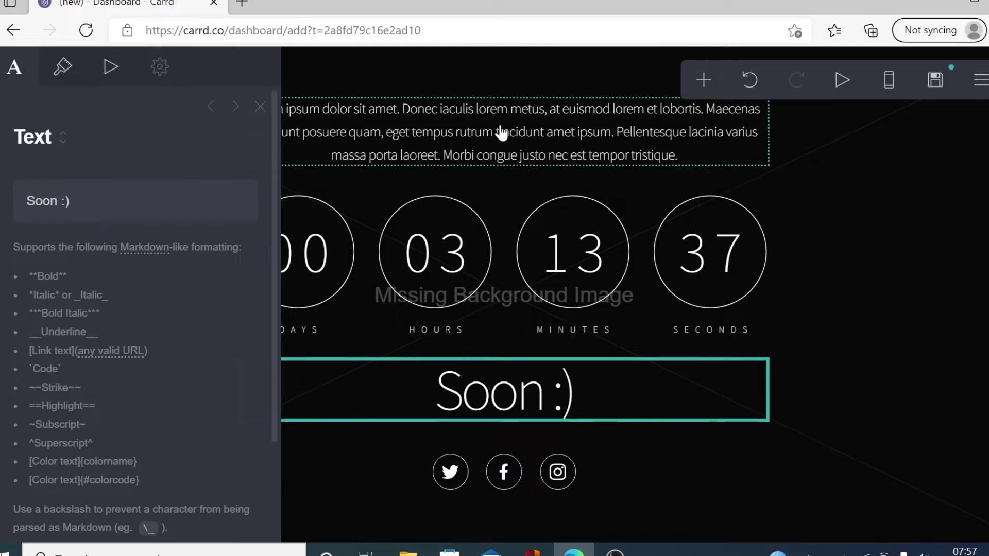
key("Escape")
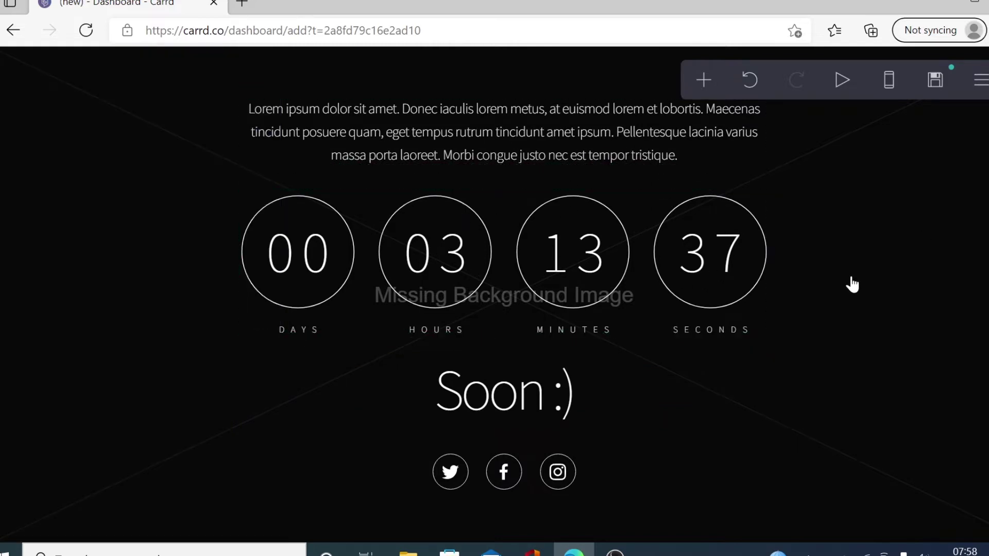
Set the page background to the mountain photo from the image library.
left_click(852, 284)
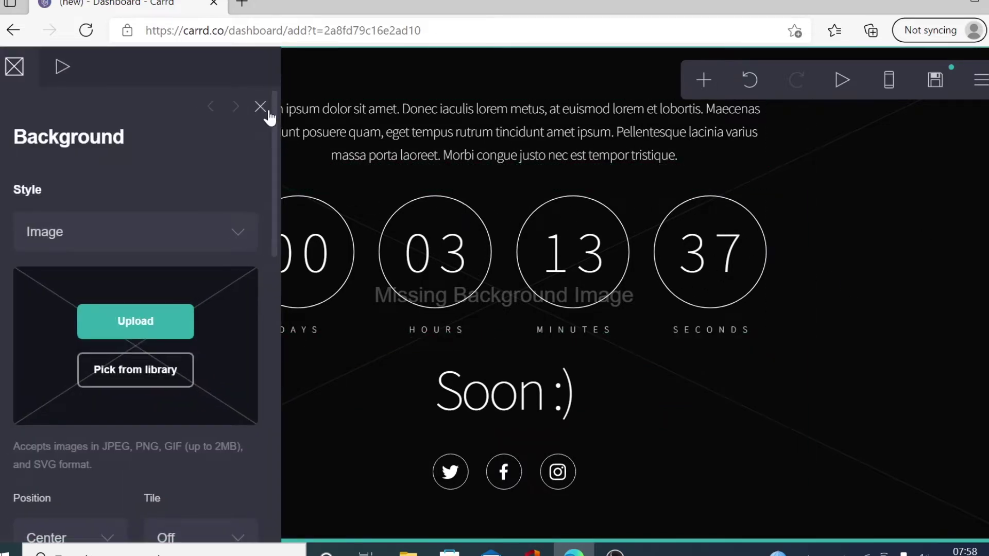
left_click(261, 107)
left_click(896, 202)
left_click(136, 381)
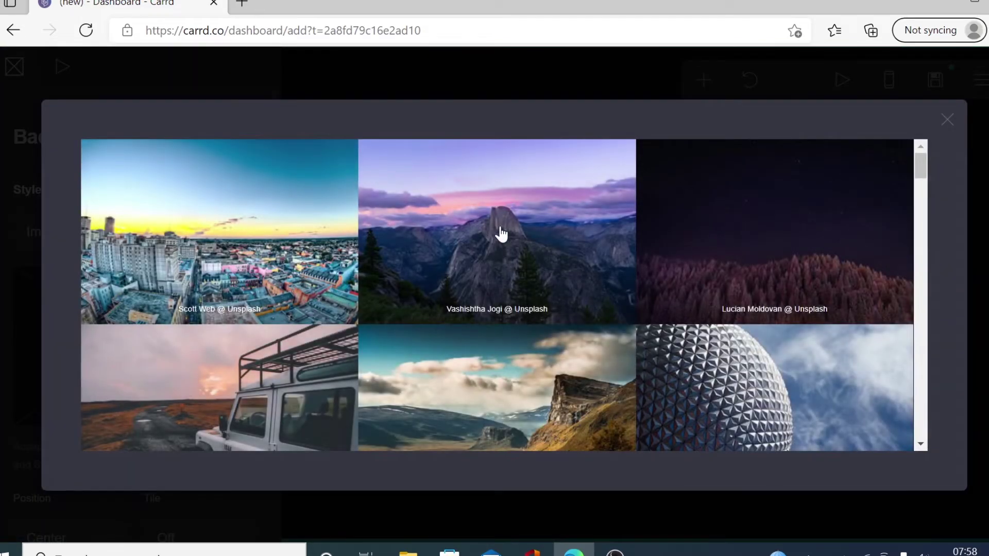
left_click(501, 234)
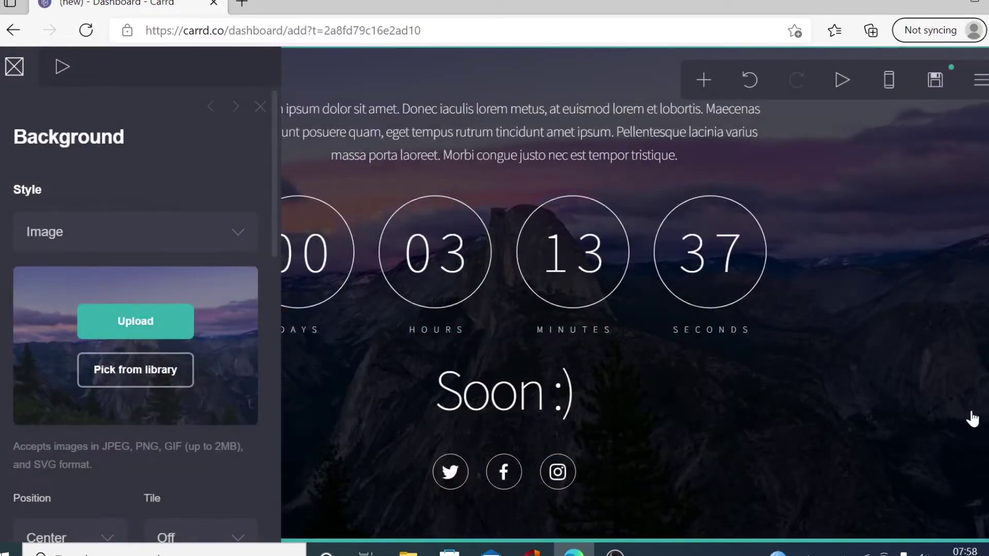
Pick the Amazing Workout + Tips (2) image from Downloads to upload.
left_click(137, 321)
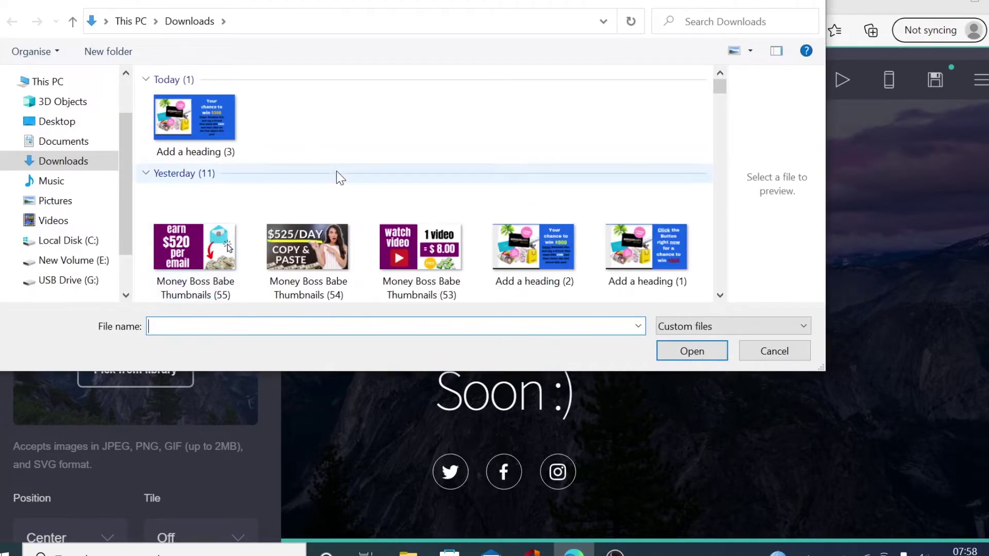
scroll(463, 196, "down", 3)
scroll(463, 201, "up", 2)
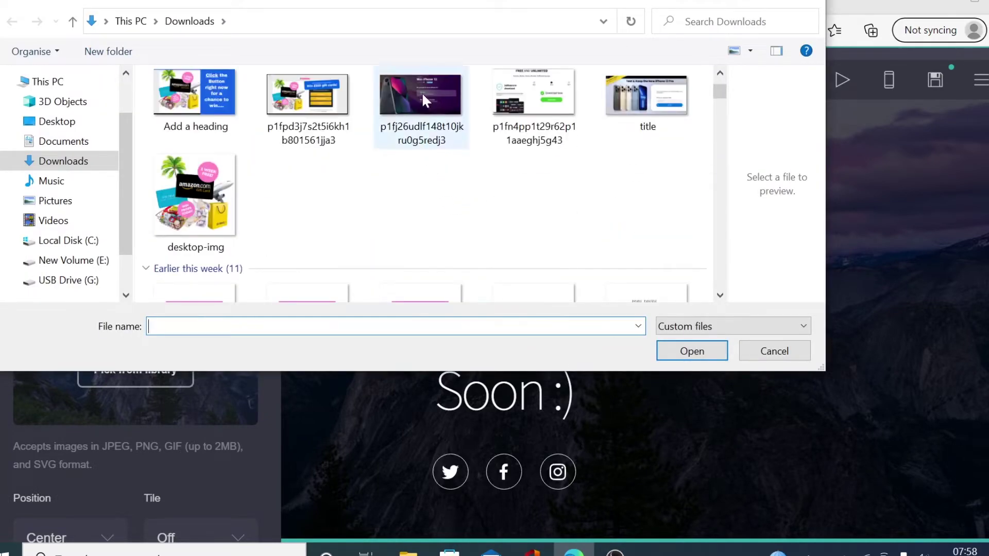
scroll(518, 193, "down", 3)
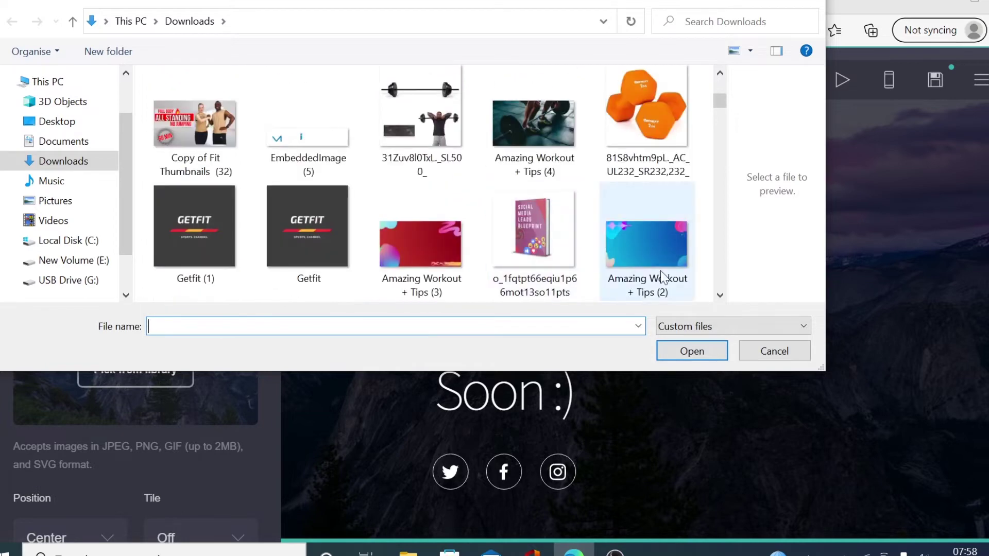
left_click(647, 243)
Load the blue workout image, stretch the crop to its full edges, and accept it.
left_click(696, 356)
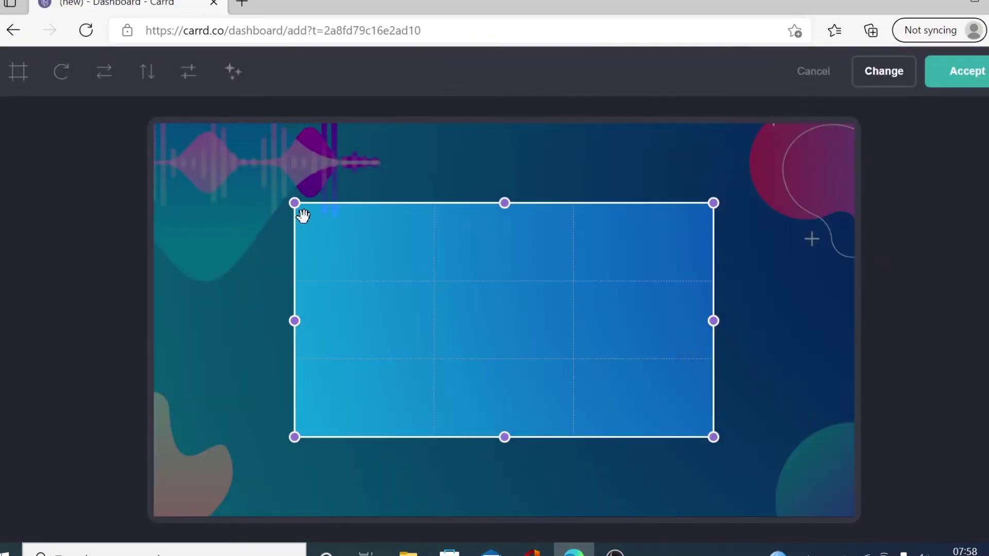
left_click_drag(301, 212, 149, 124)
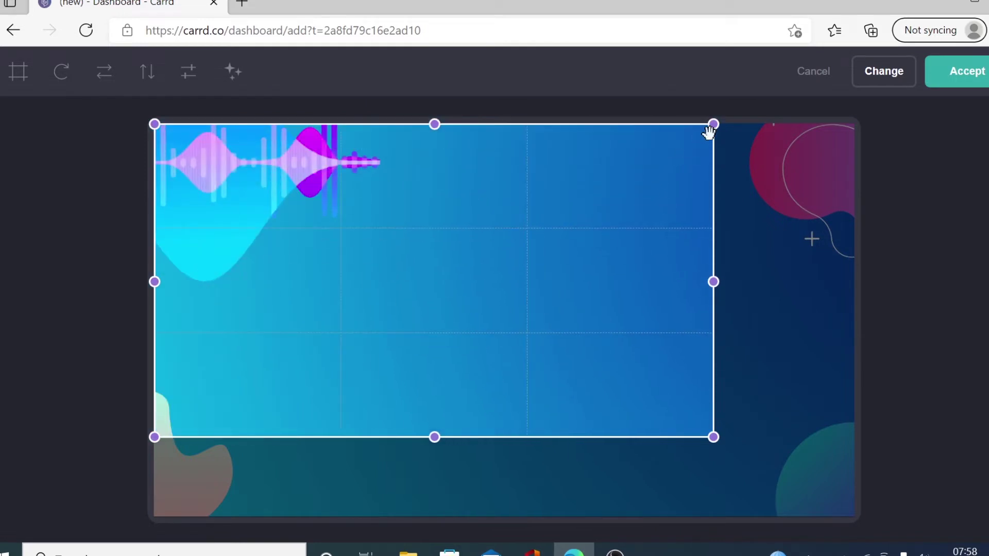
left_click_drag(713, 125, 853, 125)
left_click_drag(504, 438, 504, 516)
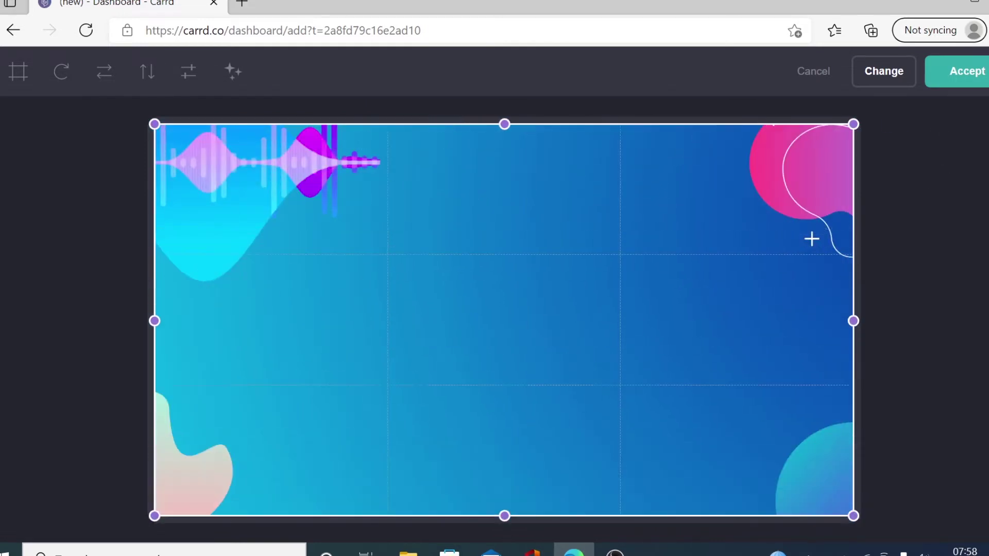
left_click(960, 79)
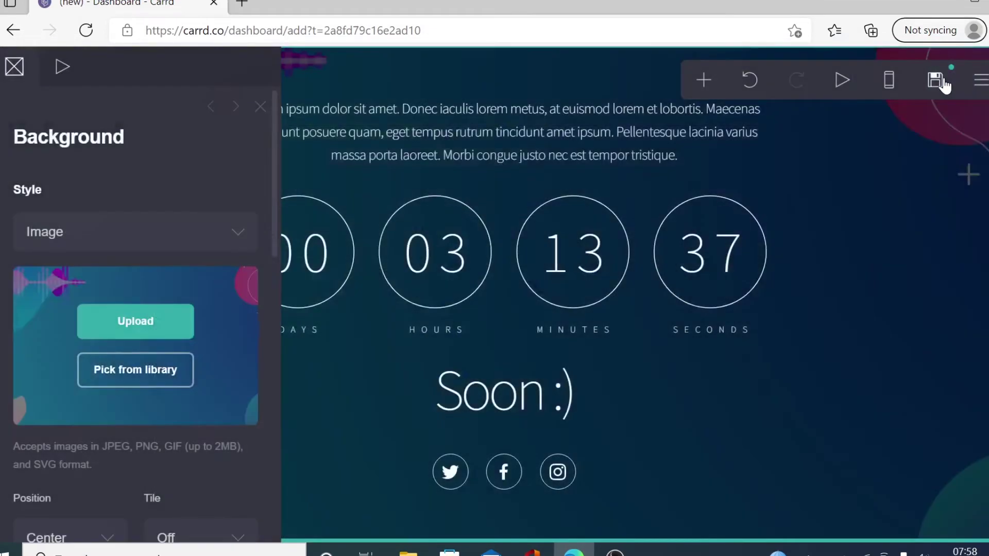
Switch the background style to Gradient and adjust its gradient controls.
left_click(146, 244)
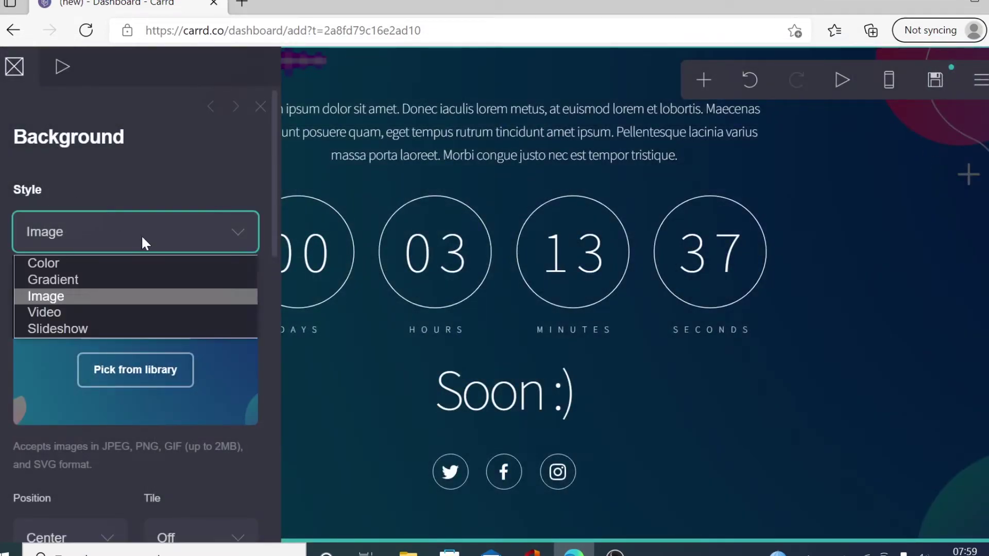
left_click(93, 288)
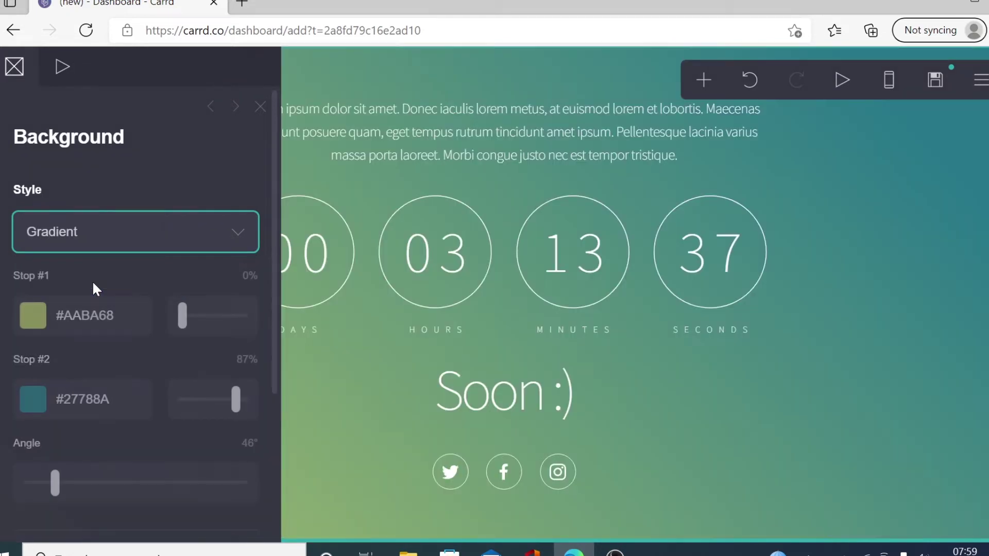
left_click(205, 230)
left_click(376, 275)
left_click(490, 330)
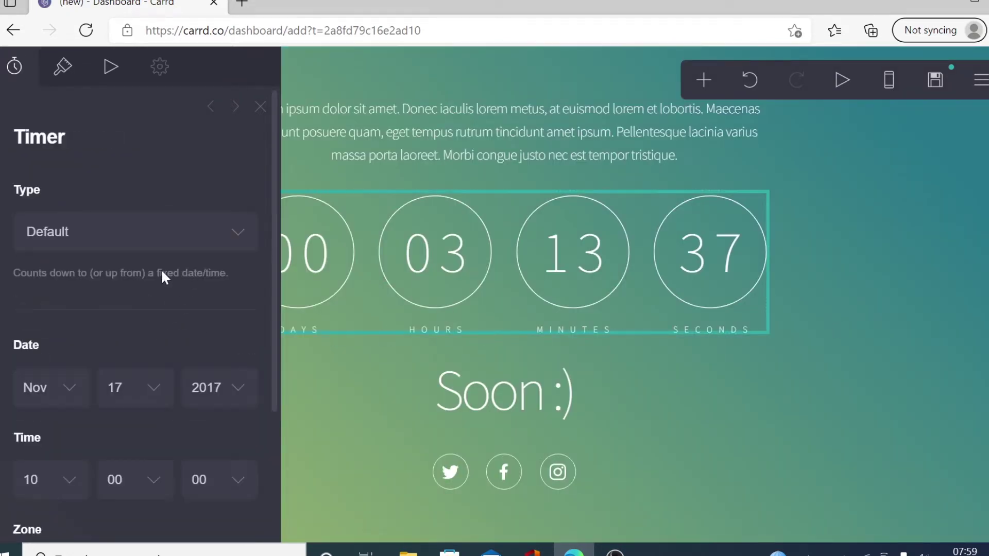
key("Escape")
Change the background style to the Pro-only Video option.
left_click(110, 248)
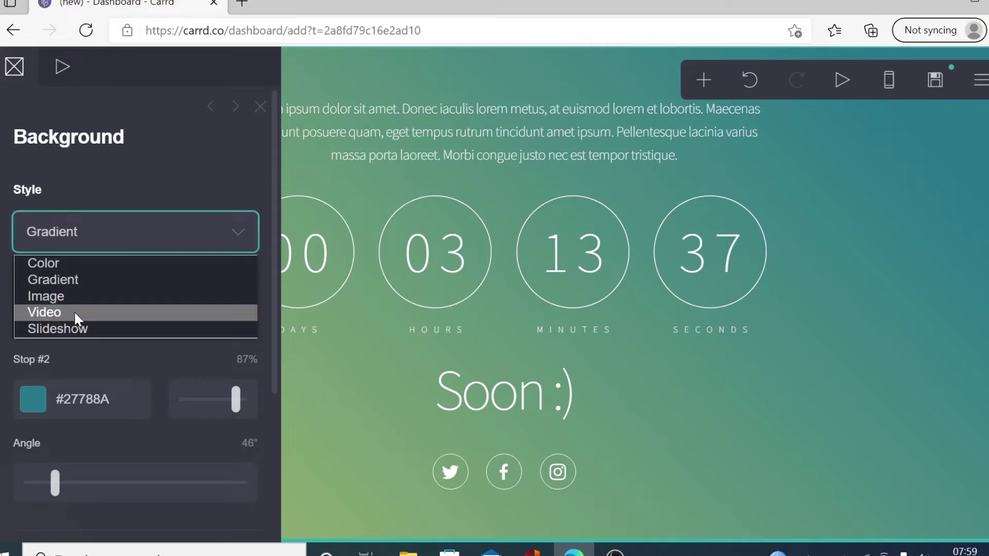
key("Escape")
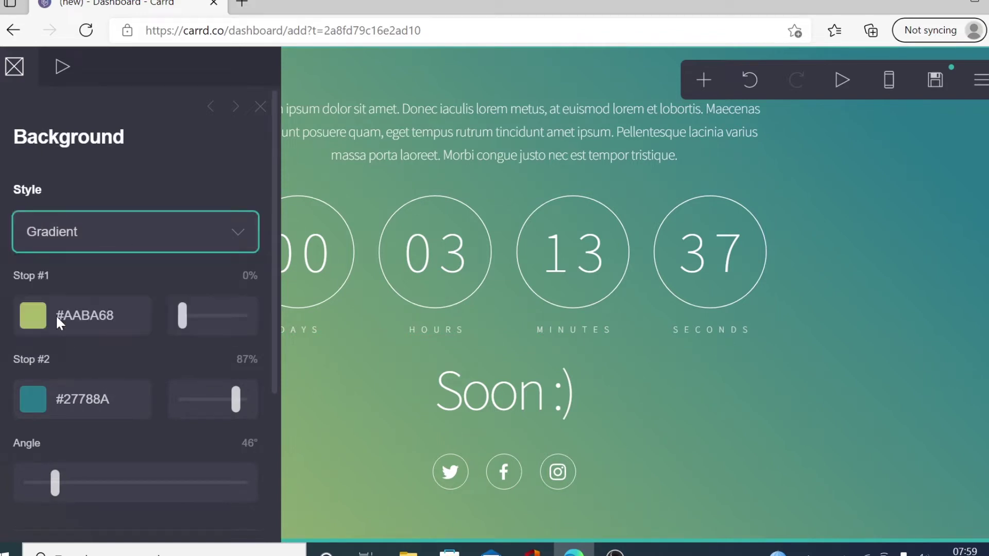
key("Down")
key("Down")
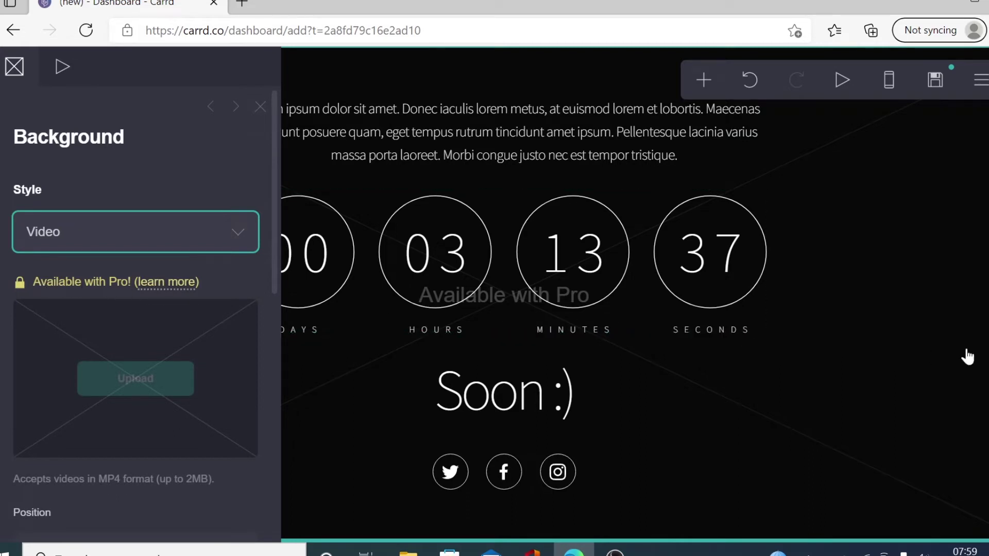
left_click(238, 233)
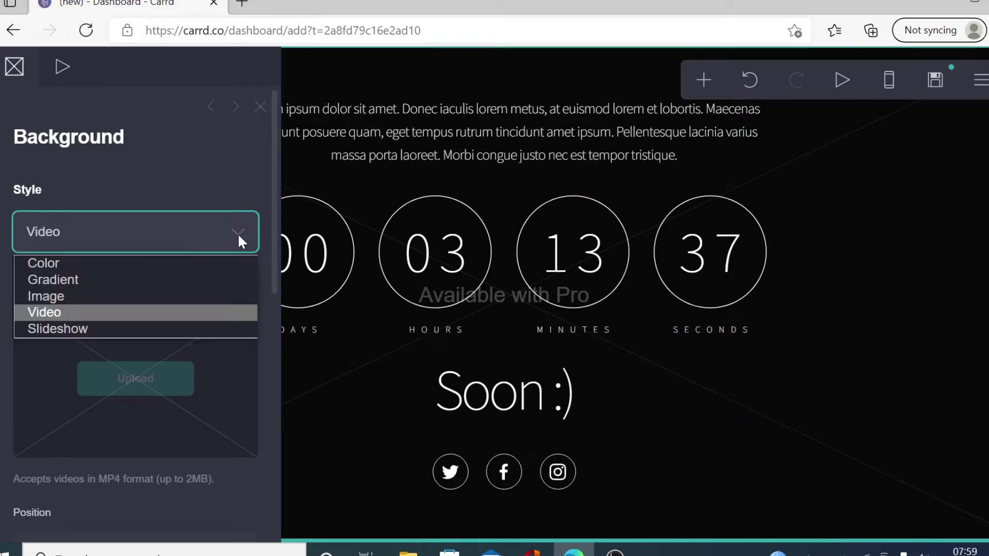
left_click(126, 296)
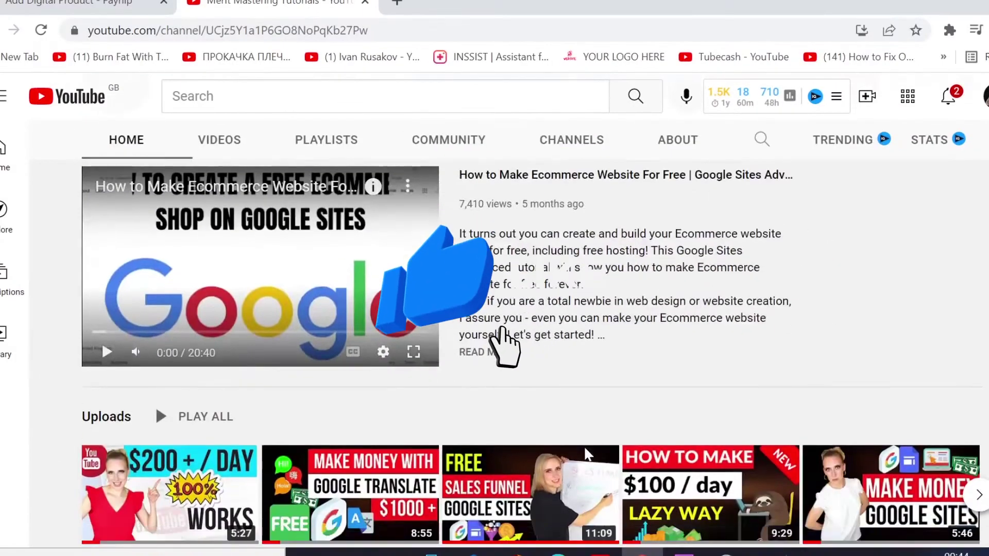
scroll(583, 446, "down", 10)
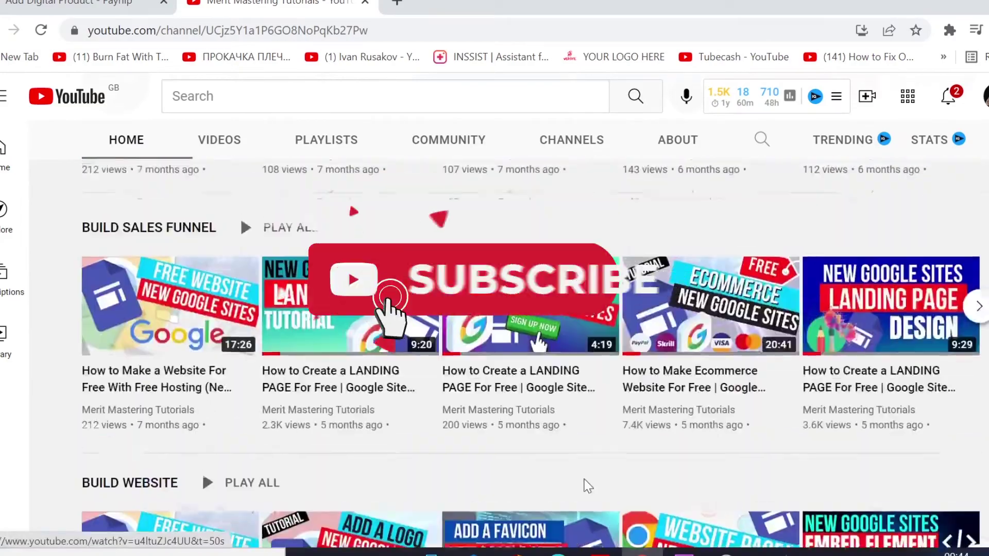
scroll(585, 487, "up", 10)
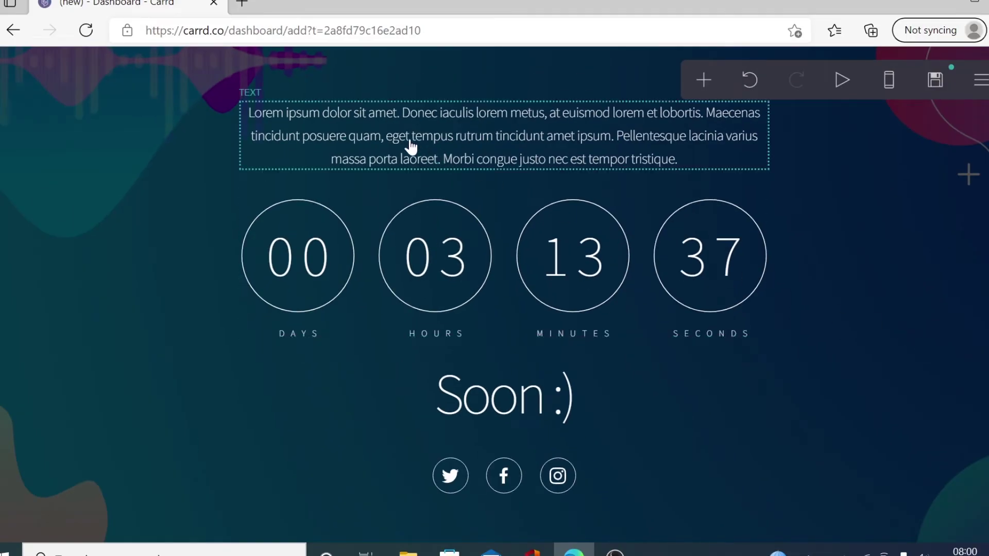
Bold the paragraph's first word 'Lorem' by wrapping it in ** markdown.
left_click(414, 141)
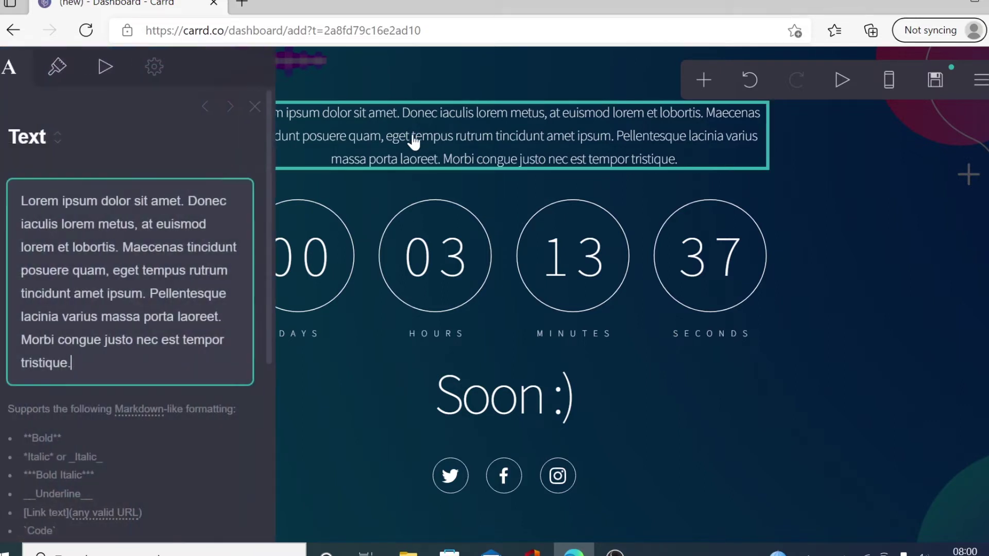
scroll(34, 157, "down", 4)
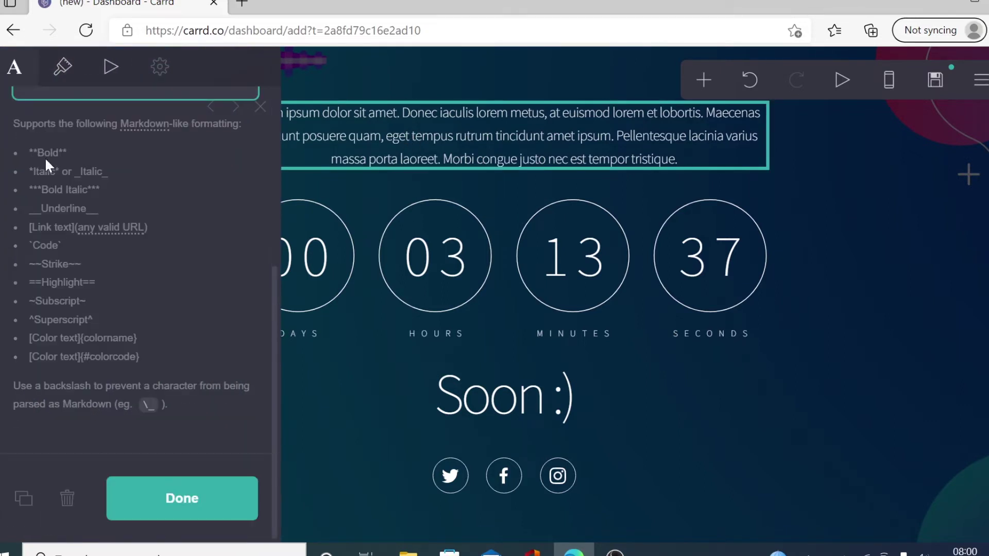
scroll(30, 286, "up", 3)
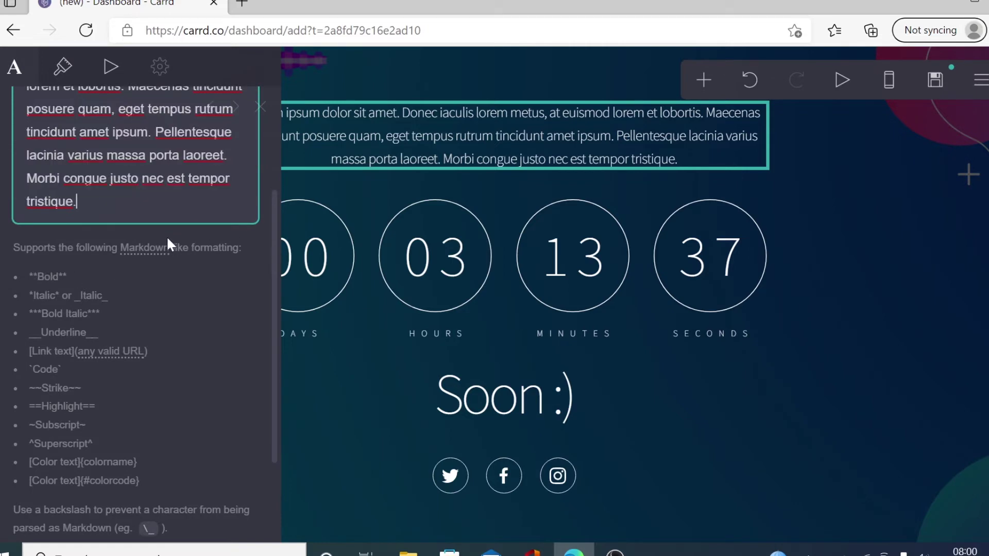
left_click(31, 277)
scroll(72, 276, "up", 4)
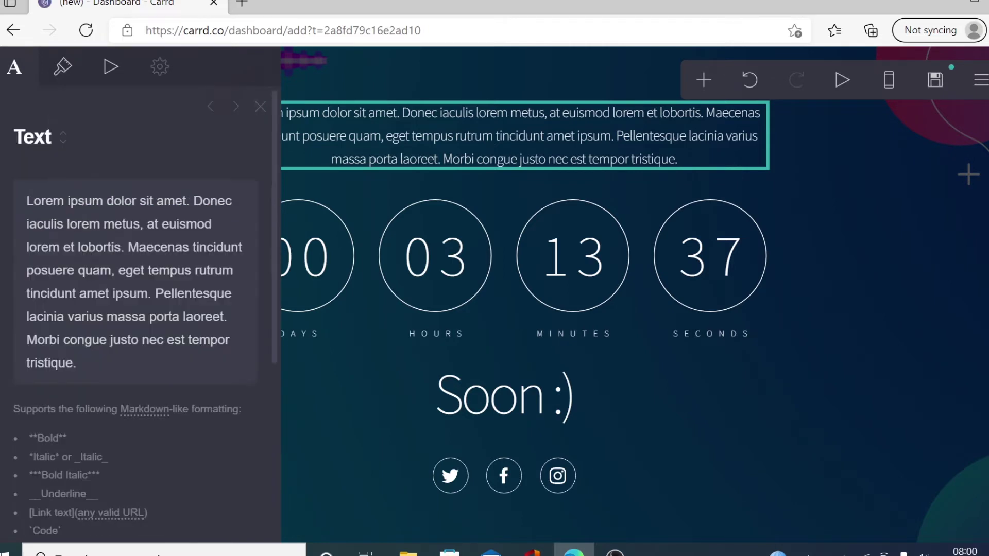
double_click(45, 200)
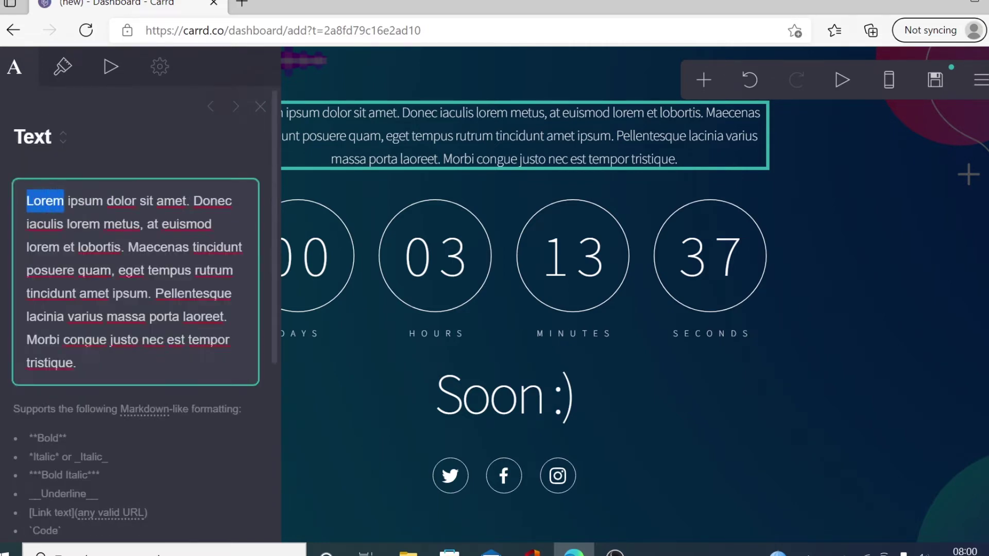
key("Left")
type("**")
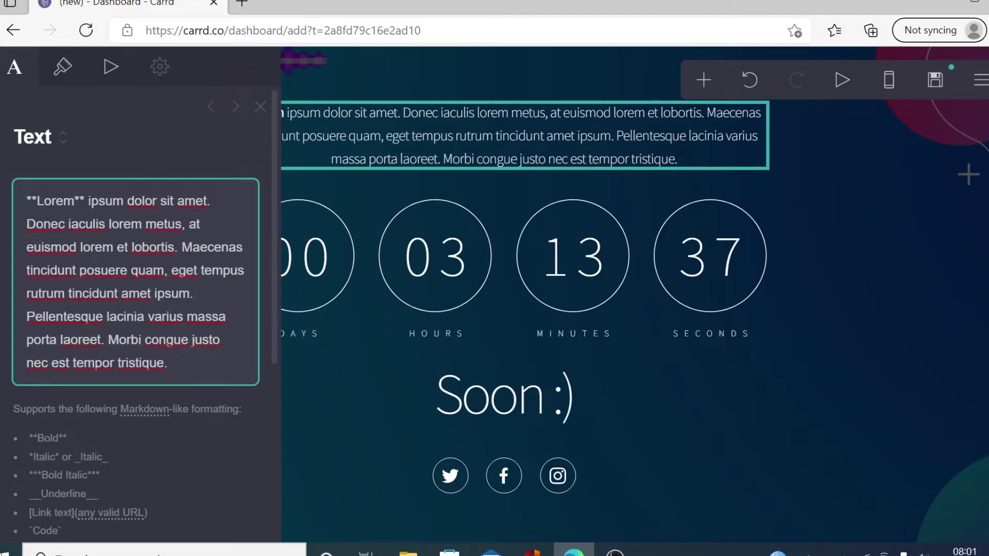
key("Escape")
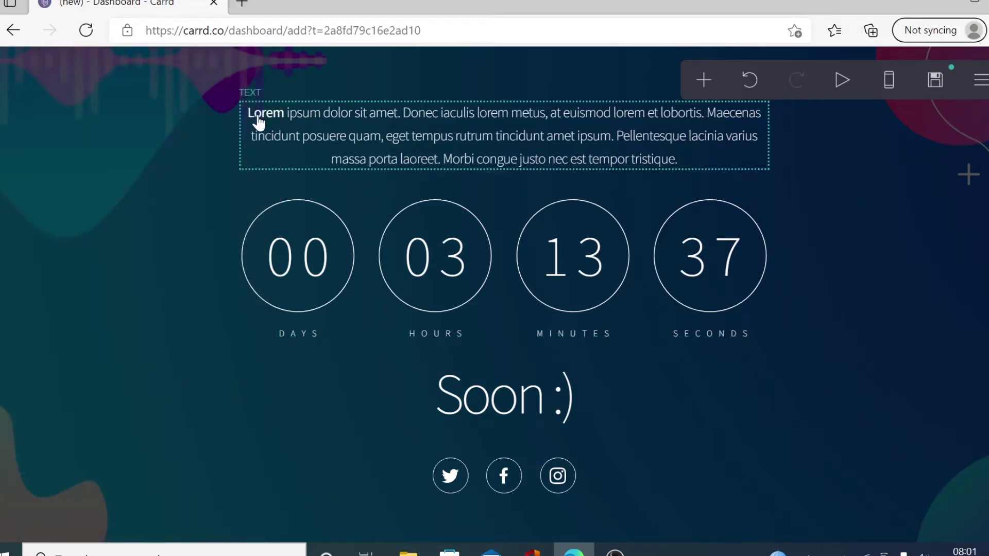
left_click(267, 122)
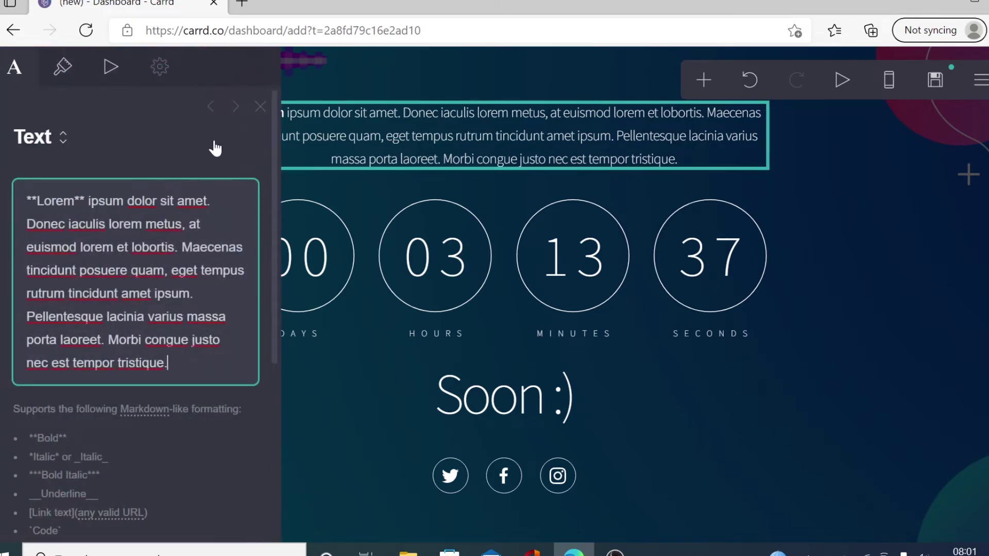
Set the paragraph text colour to #9FA82F and its font to Sawarabi Gothic.
left_click(64, 70)
left_click(56, 120)
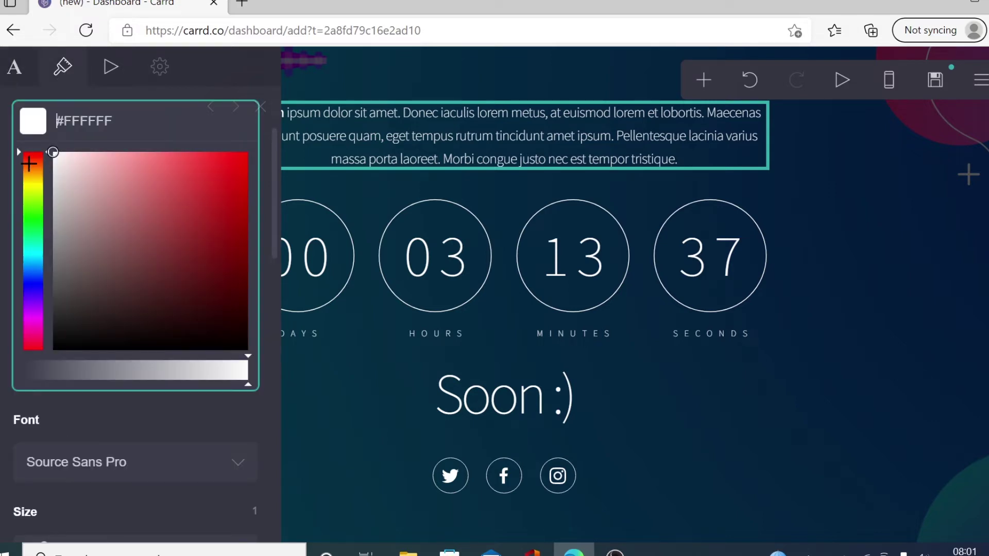
left_click_drag(28, 164, 42, 188)
left_click(193, 218)
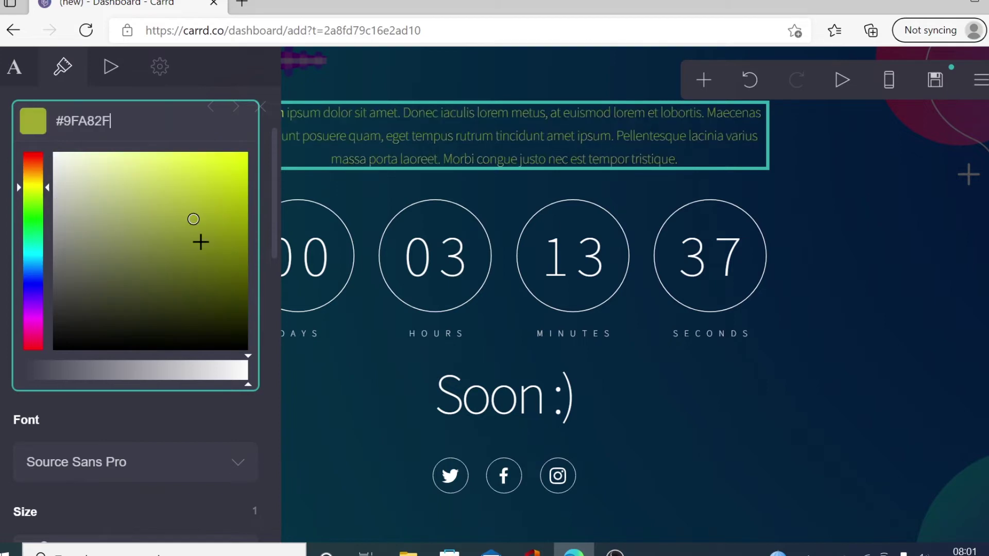
scroll(216, 237, "down", 7)
scroll(215, 238, "up", 3)
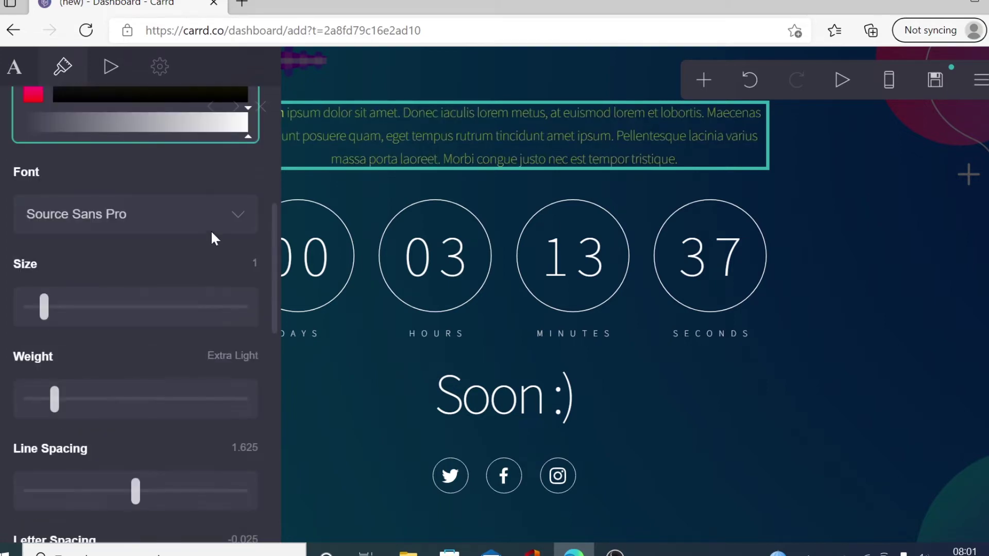
left_click(188, 216)
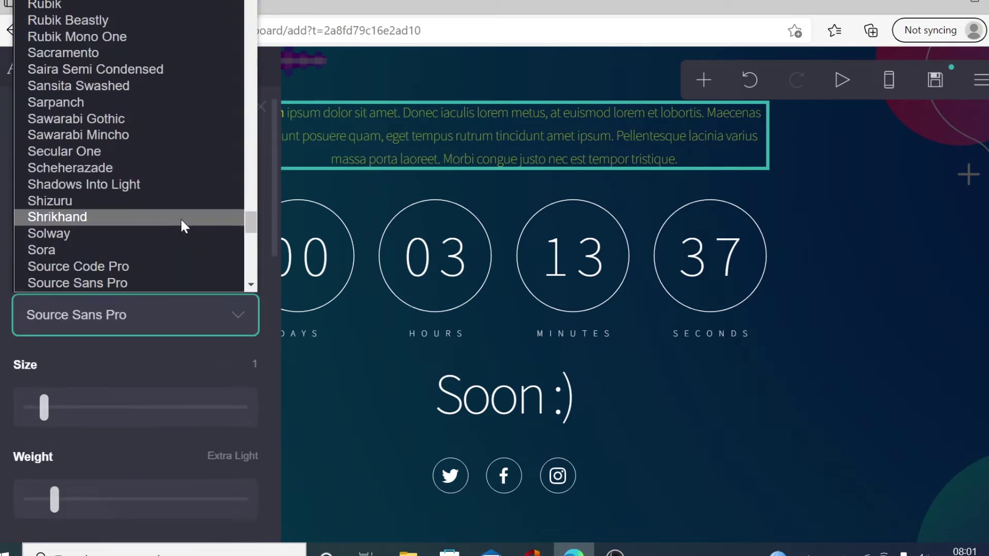
left_click(77, 126)
Give the paragraph size 2.125, line spacing 1.125 and letter spacing 0.3.
scroll(160, 320, "down", 5)
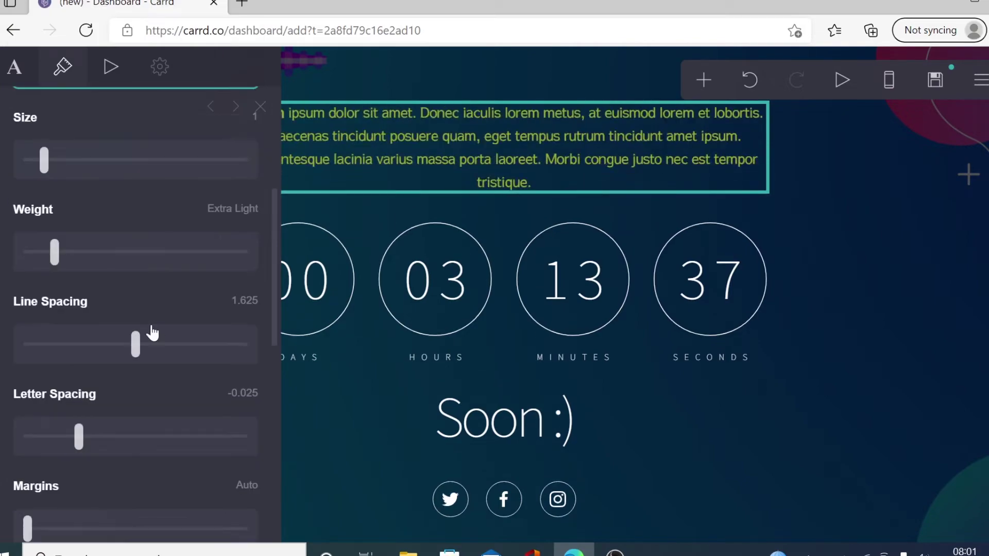
left_click_drag(48, 178, 82, 176)
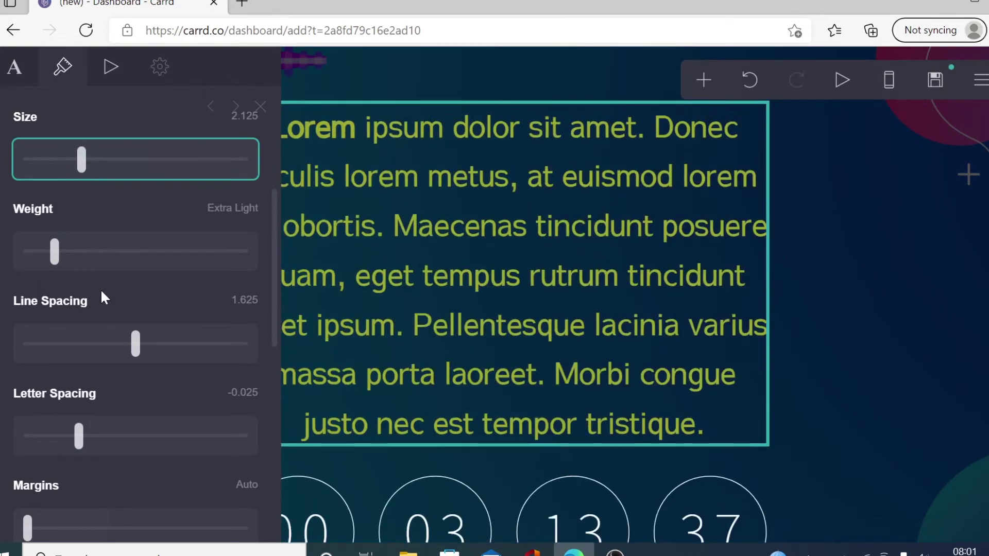
left_click_drag(135, 344, 72, 345)
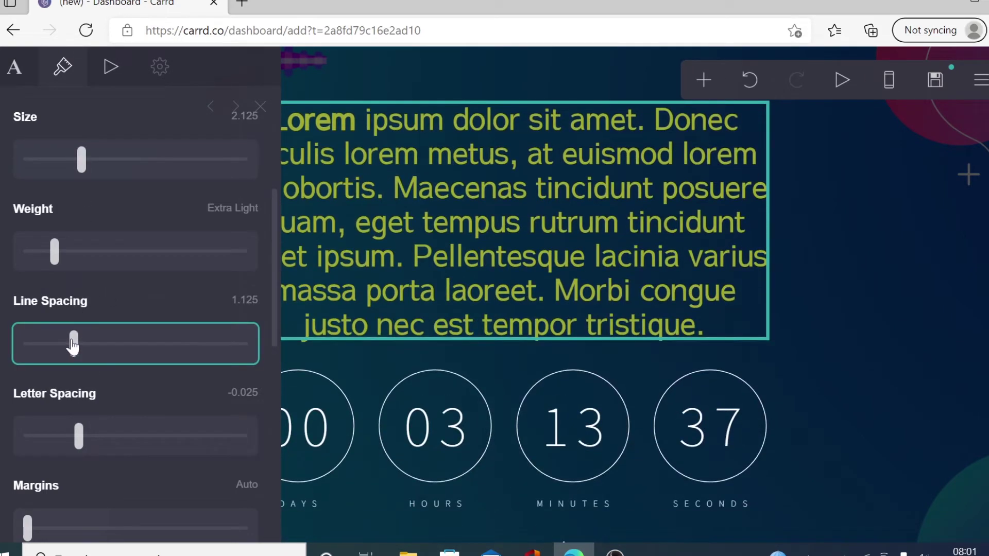
left_click_drag(80, 450, 115, 448)
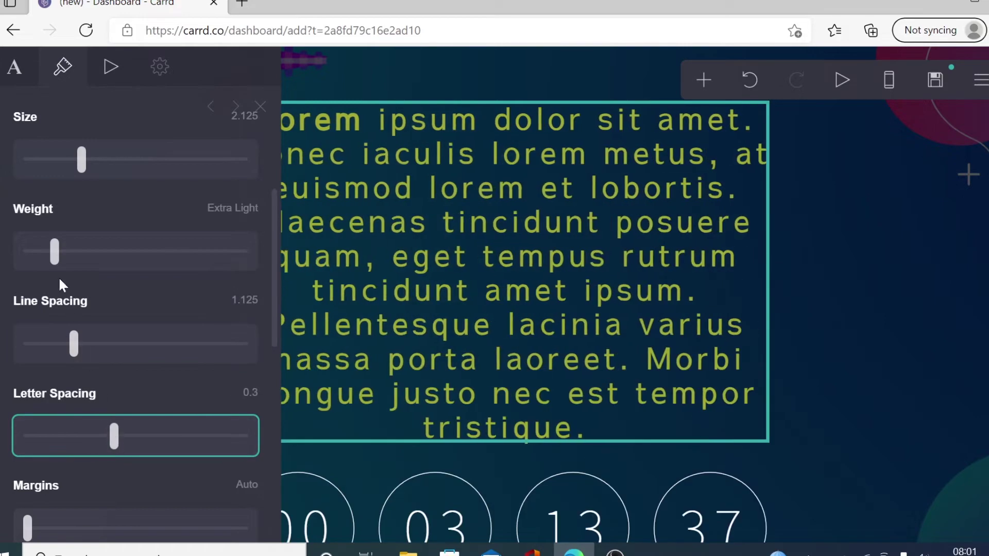
Set the paragraph's letter case to Uppercase, trying lowercase first, and finish editing.
scroll(103, 309, "down", 5)
left_click(122, 372)
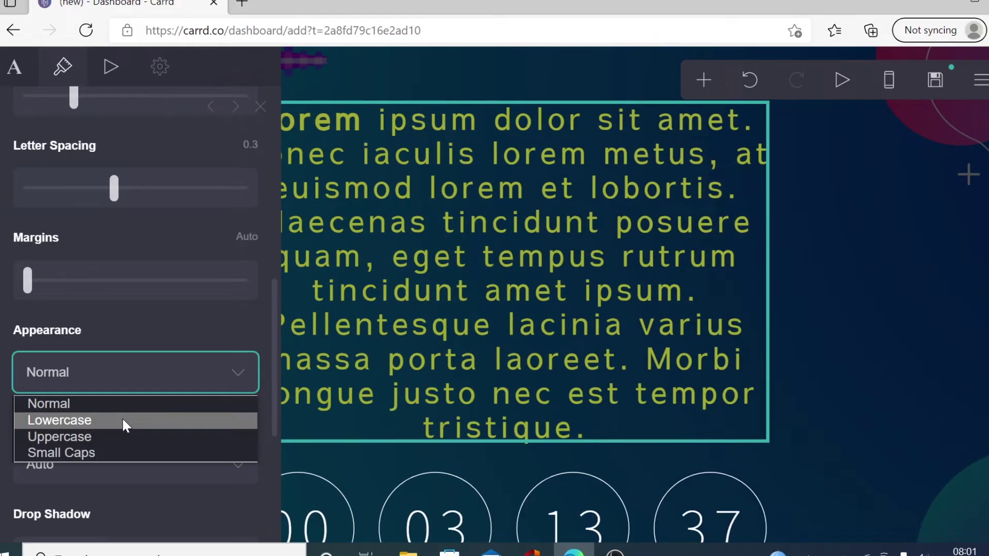
left_click(122, 417)
left_click(137, 372)
left_click(109, 435)
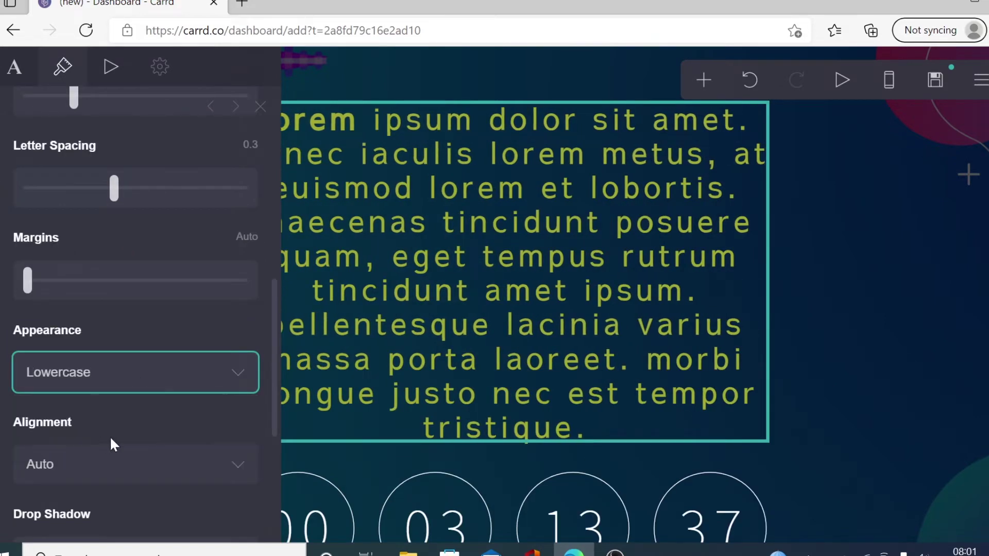
scroll(352, 390, "down", 6)
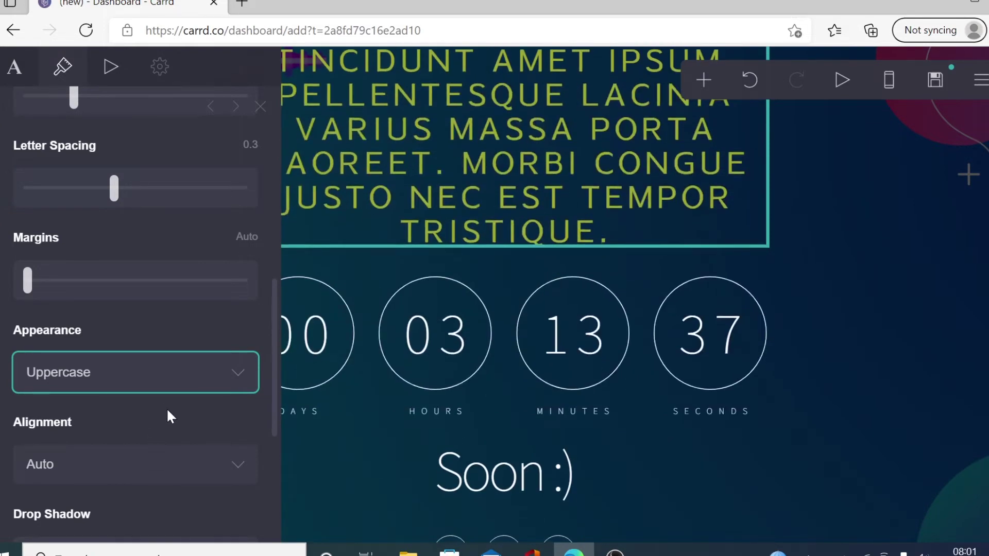
scroll(170, 427, "down", 5)
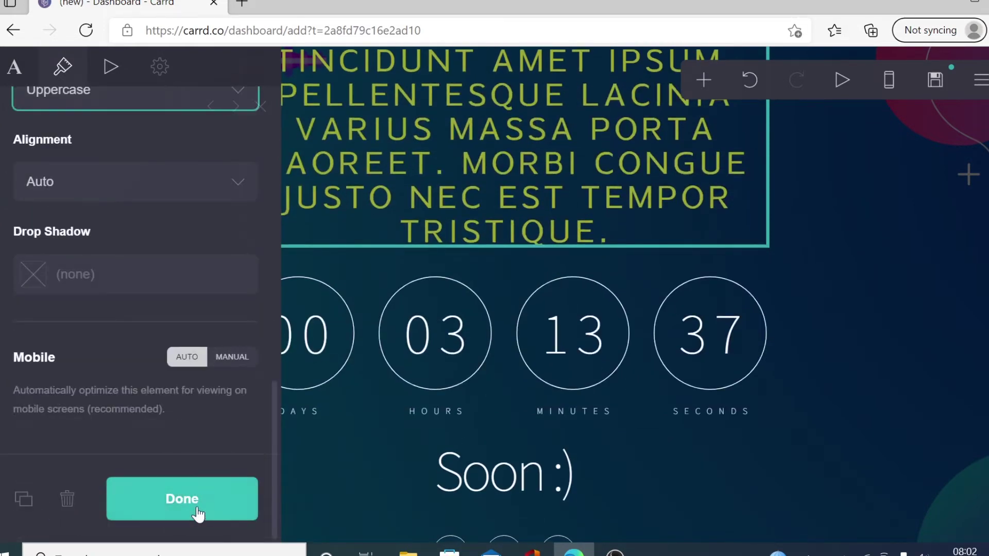
left_click(190, 510)
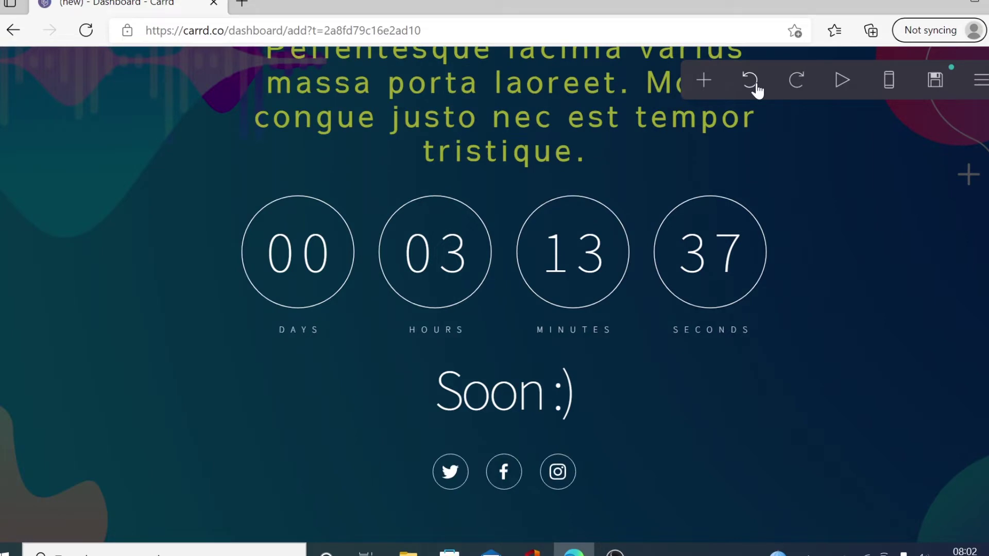
Undo two paragraph styling changes and delete the Soon :) text.
left_click(753, 88)
left_click(753, 89)
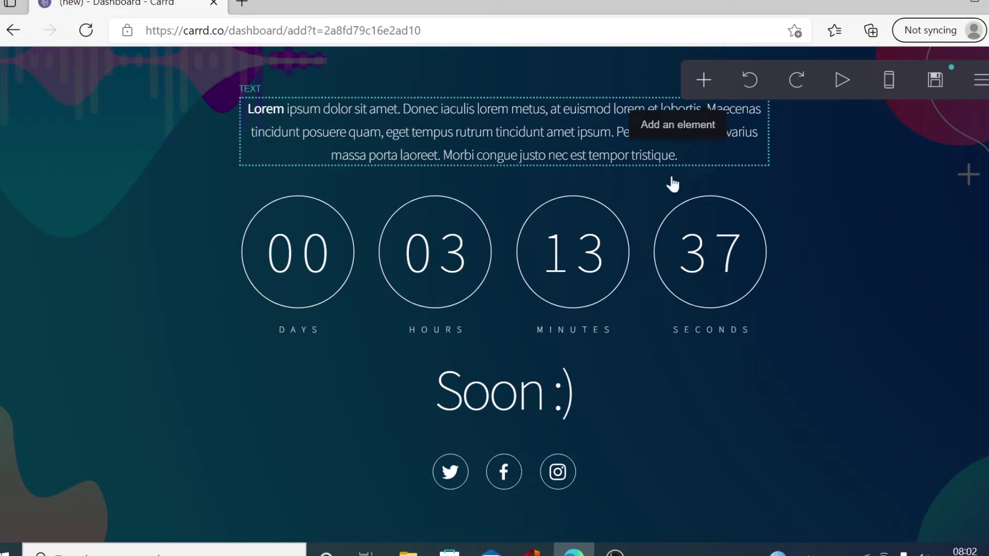
left_click(496, 410)
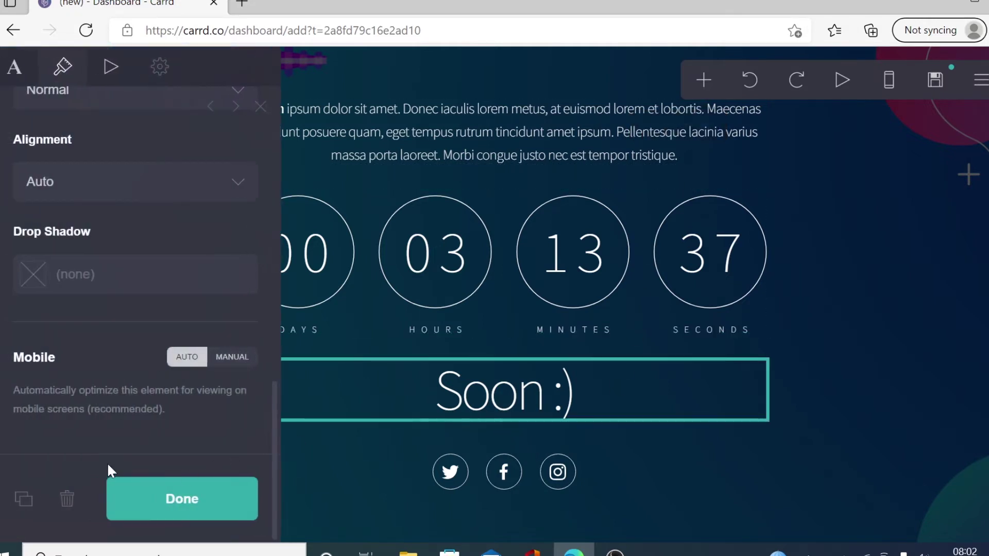
left_click(66, 499)
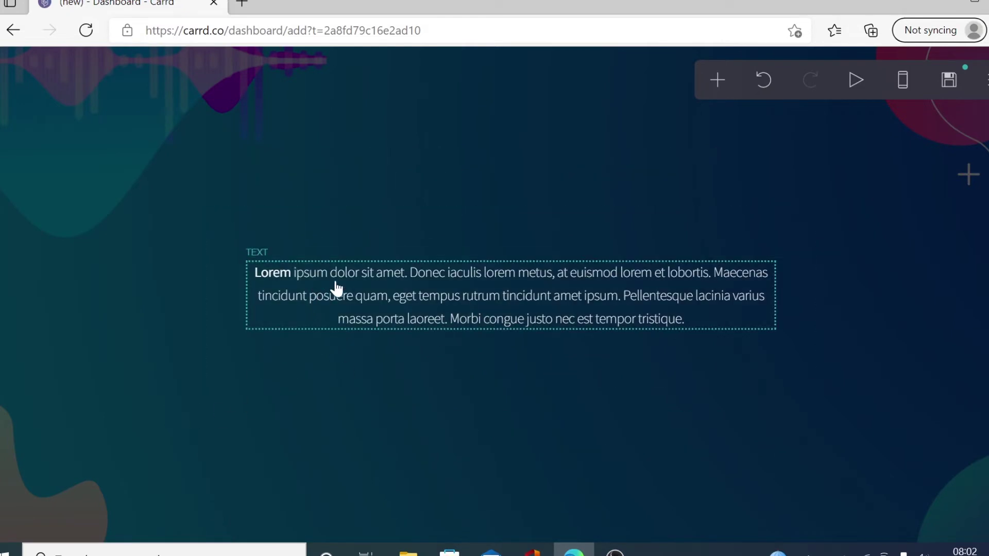
Delete the Lorem ipsum paragraph, leaving an empty section.
left_click(393, 305)
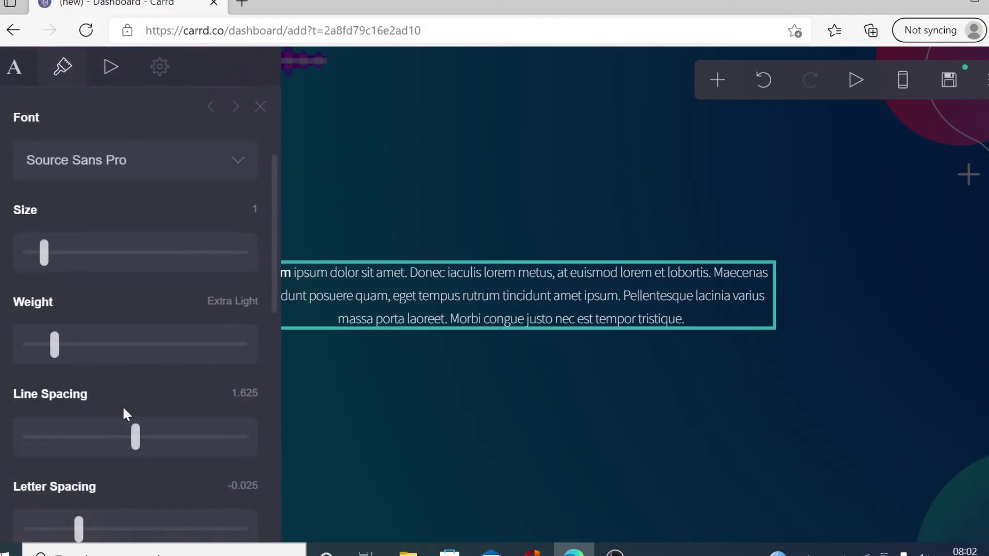
scroll(122, 406, "down", 10)
left_click(66, 502)
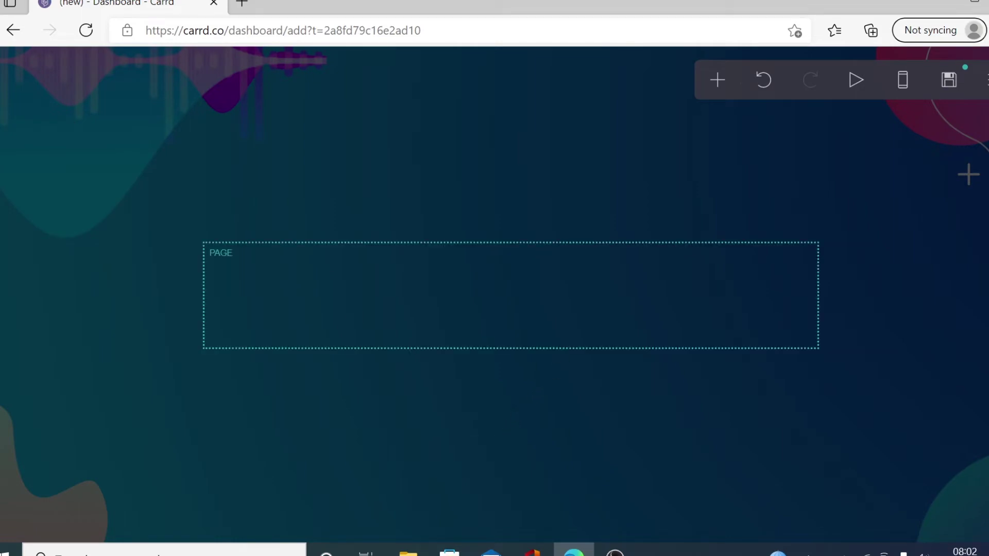
key("ctrl+z")
key("ctrl+z")
left_click(717, 80)
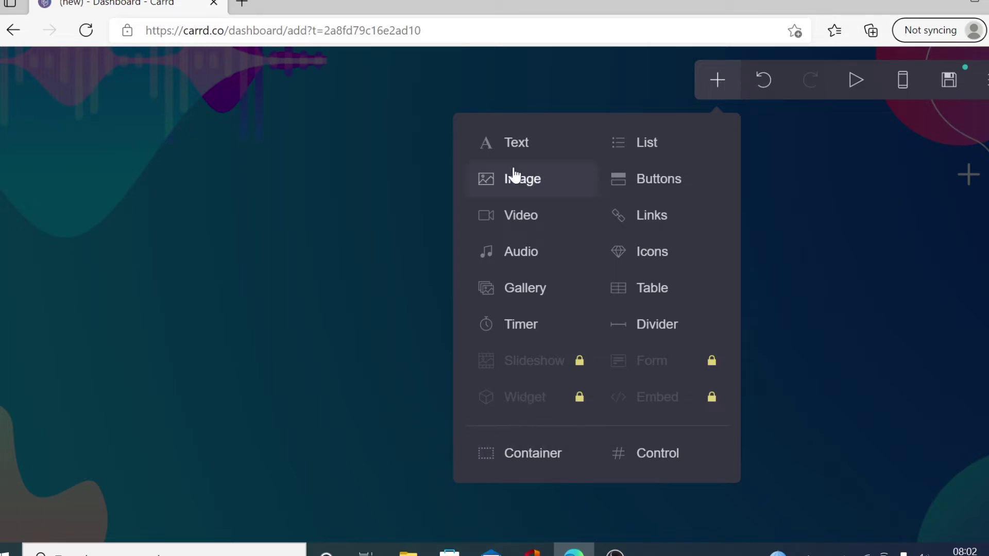
Add a new text element to the page and change its text to 'Get started'.
left_click(520, 151)
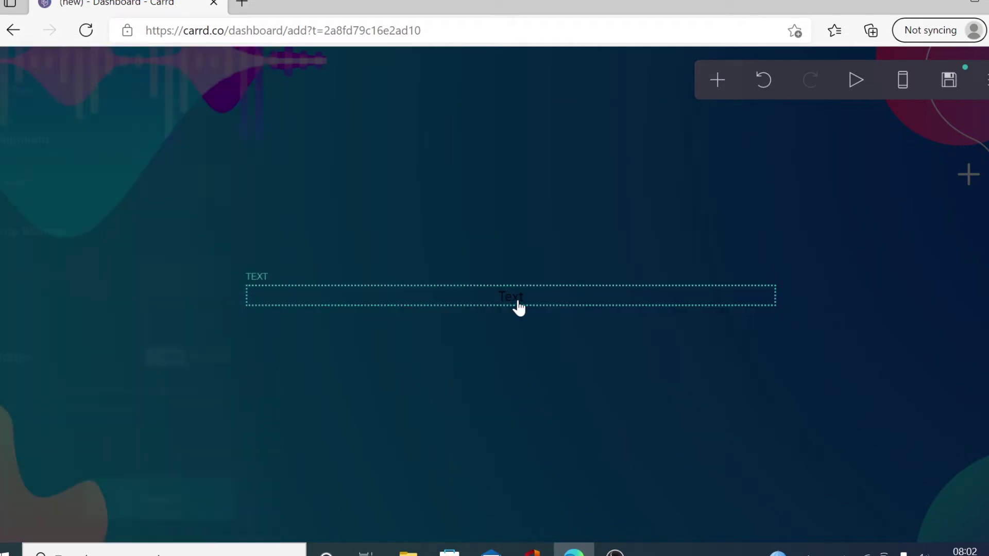
scroll(156, 242, "up", 5)
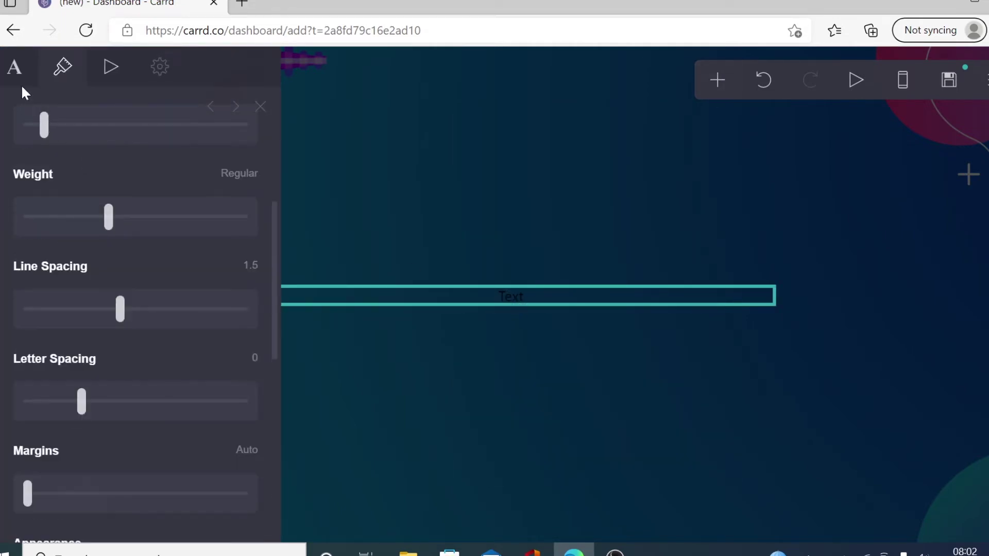
left_click(15, 67)
scroll(120, 174, "up", 3)
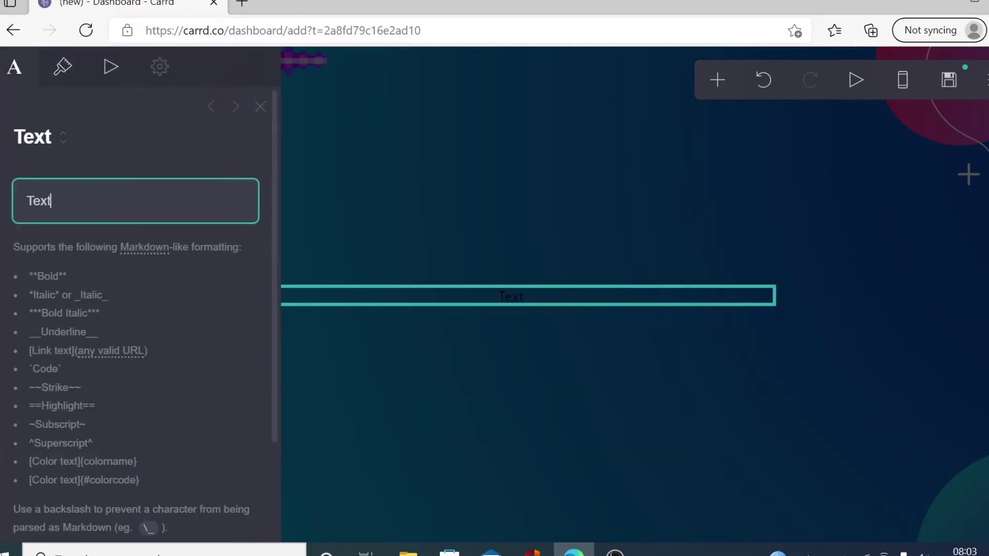
key("ctrl+a")
type("Get started")
Colour the Get started heading #FAFAFA and enlarge it to size 2.125.
left_click(64, 71)
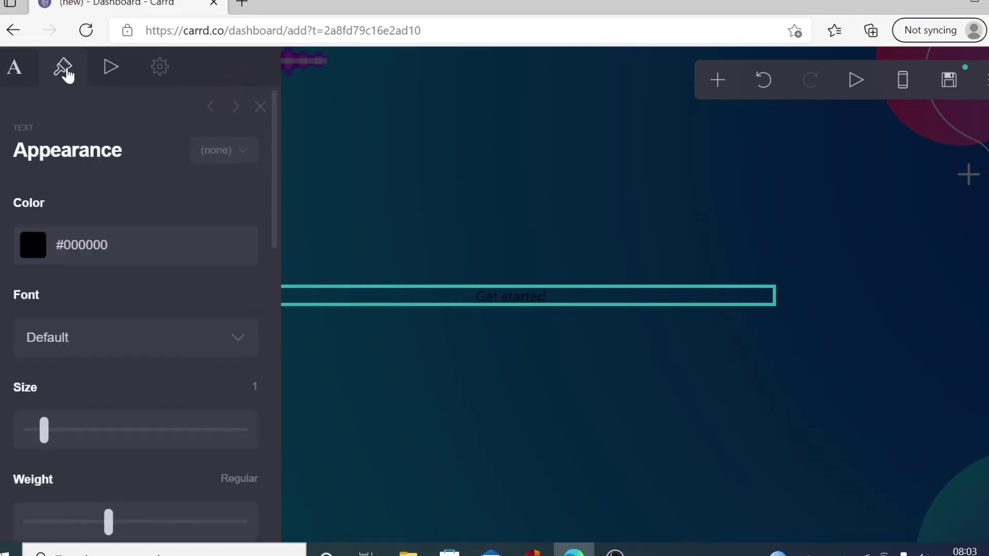
left_click(58, 244)
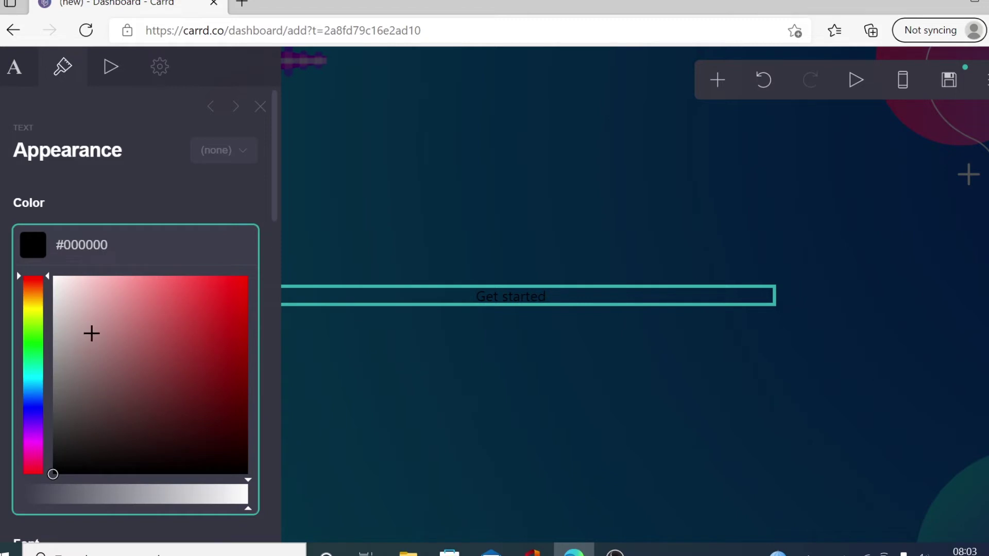
type("#FAFAFA")
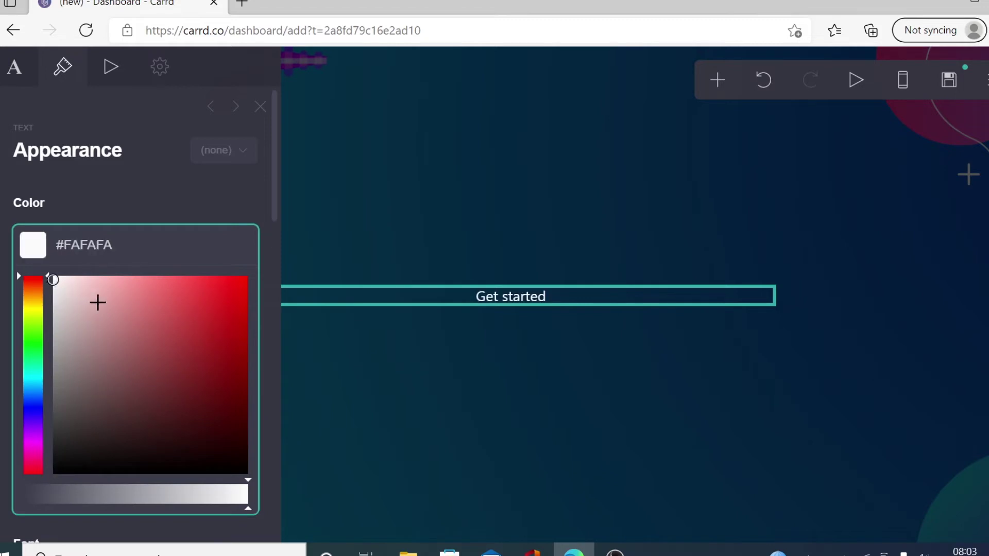
left_click_drag(44, 430, 85, 420)
left_click(717, 80)
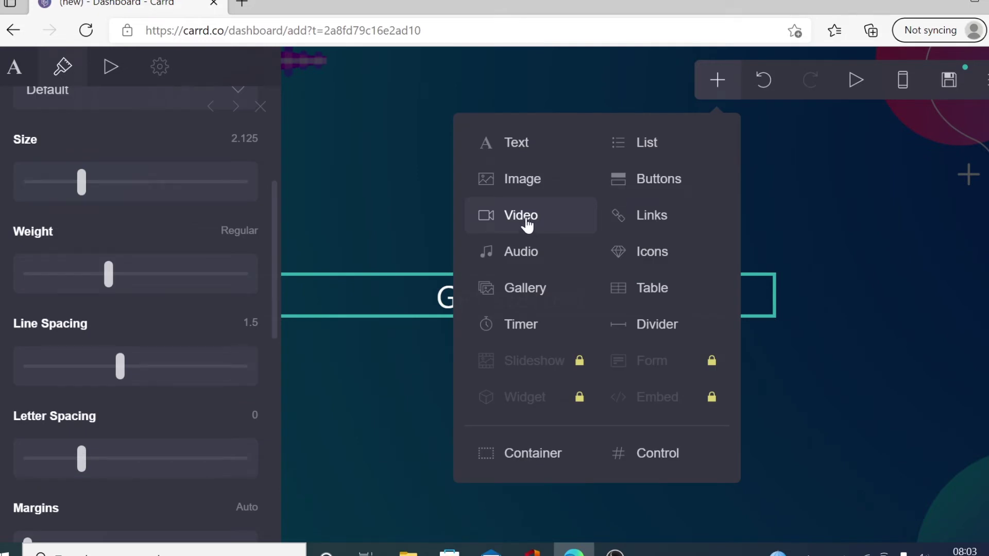
Insert a video element under the Get started heading with the pasted YouTube link, then close the container.
left_click(522, 215)
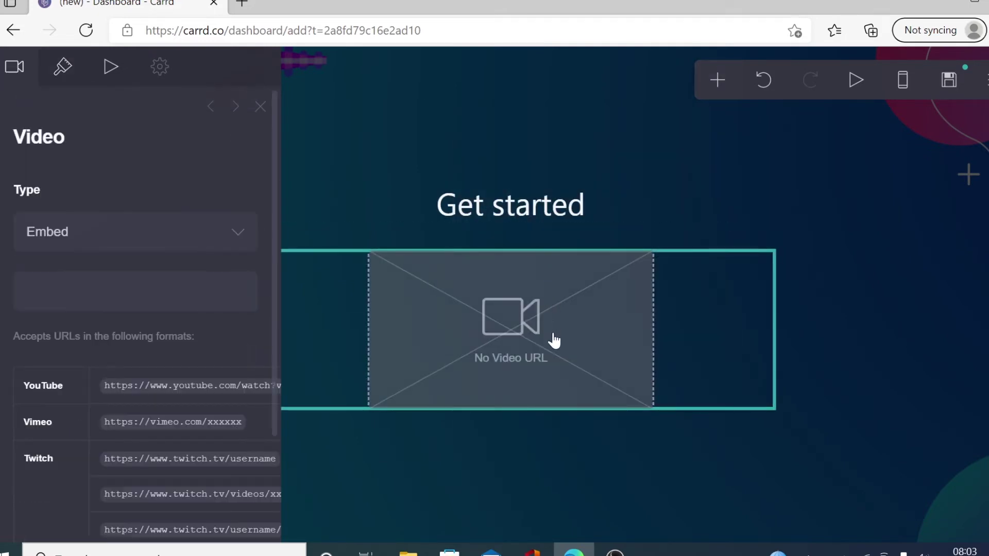
left_click(135, 291)
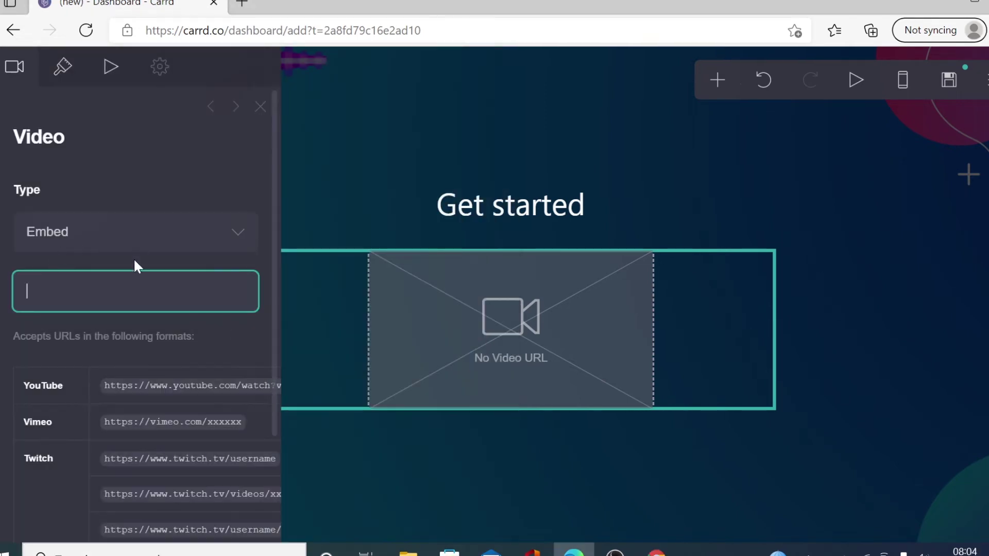
right_click(57, 290)
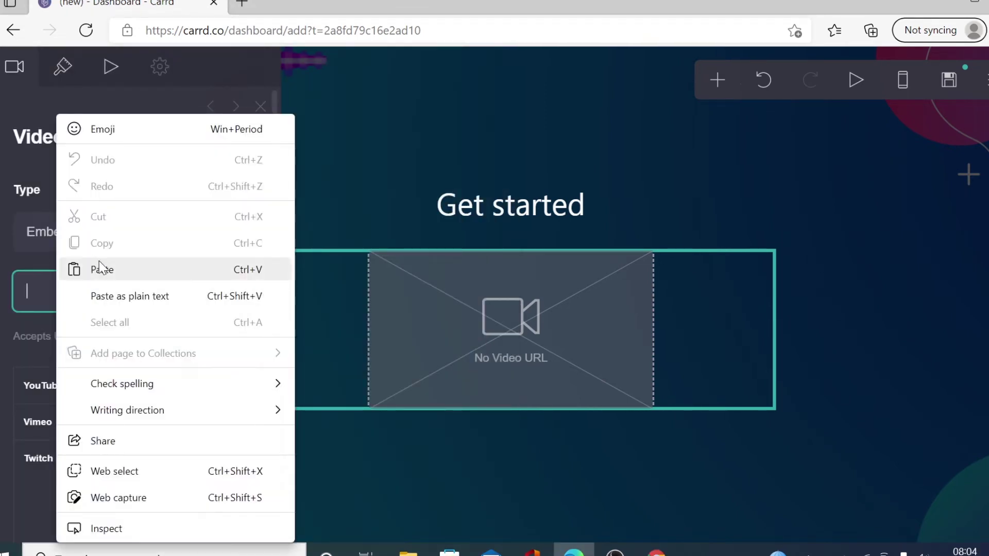
left_click(106, 267)
left_click(504, 437)
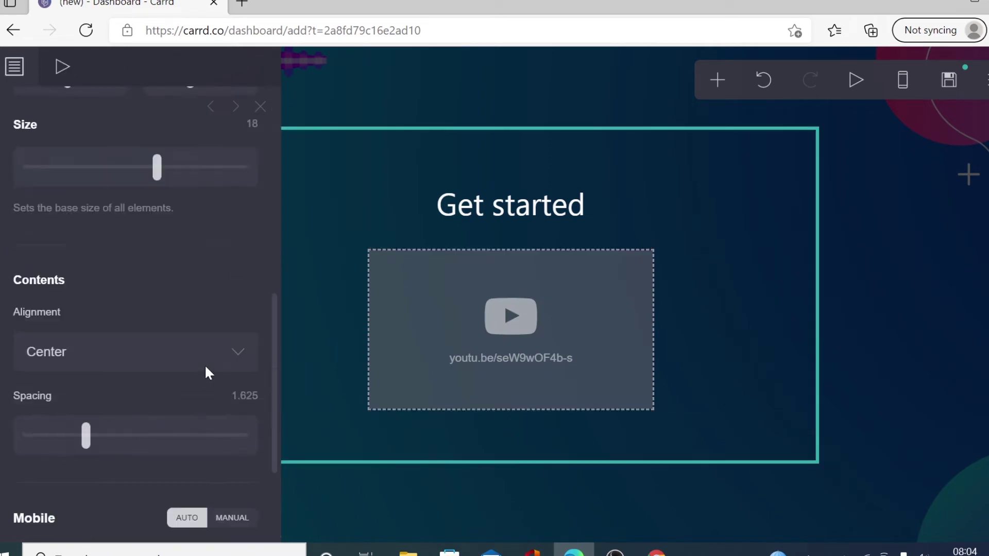
scroll(205, 371, "down", 3)
left_click(142, 516)
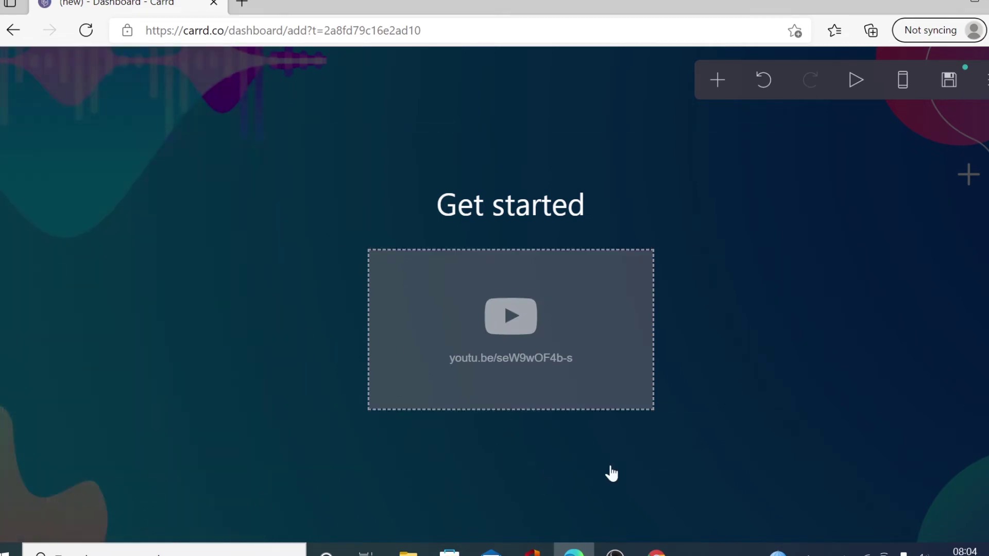
left_click(717, 81)
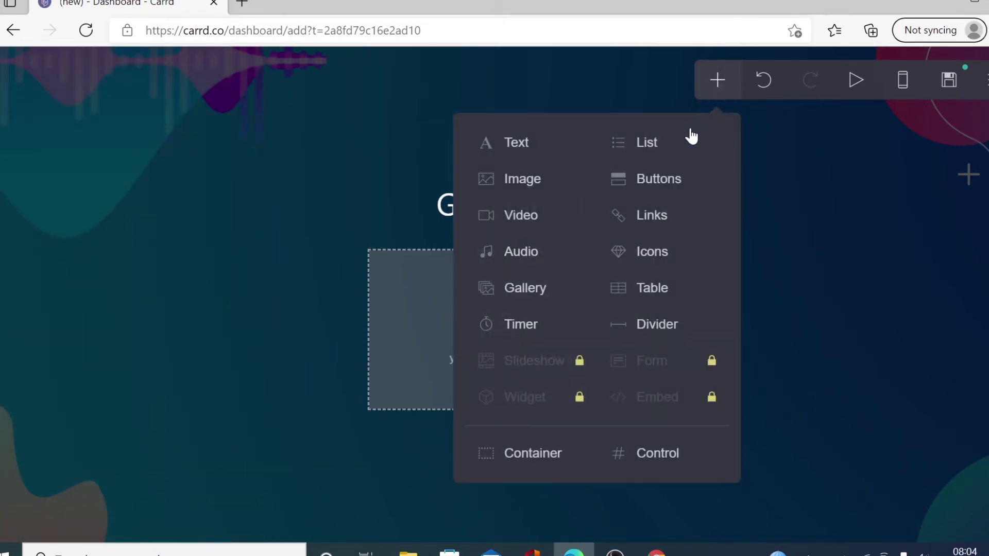
Add an empty container below the YouTube video.
left_click(880, 463)
left_click(515, 508)
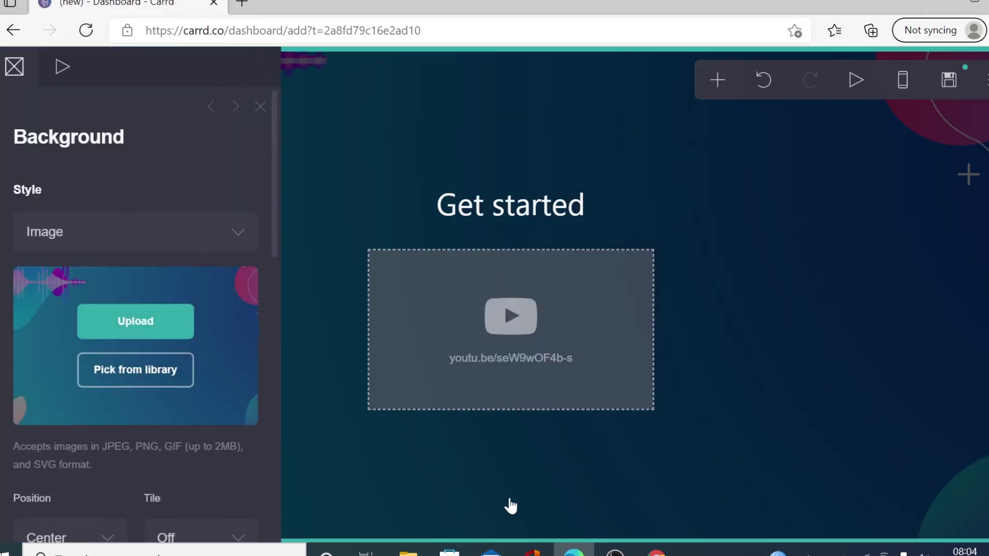
left_click(261, 108)
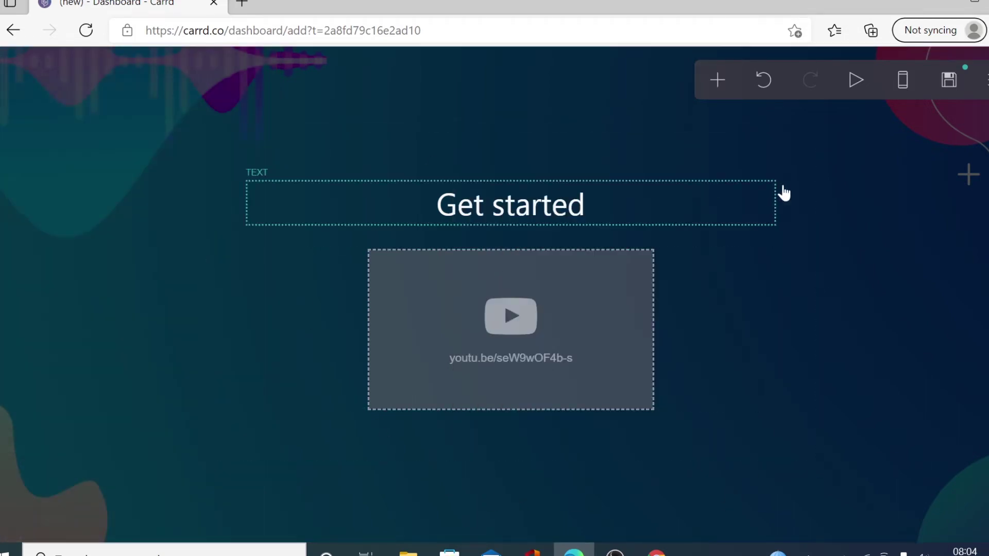
left_click(716, 83)
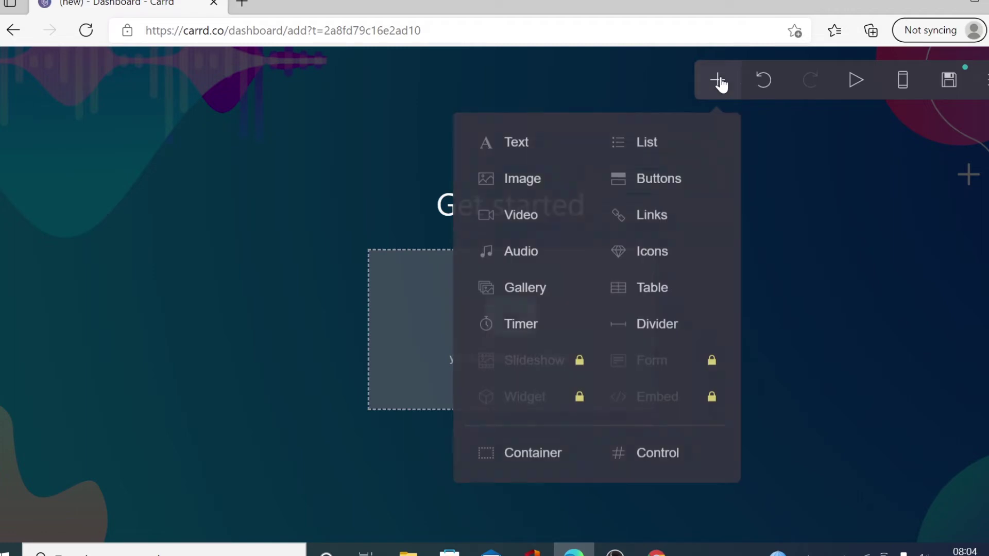
left_click(524, 469)
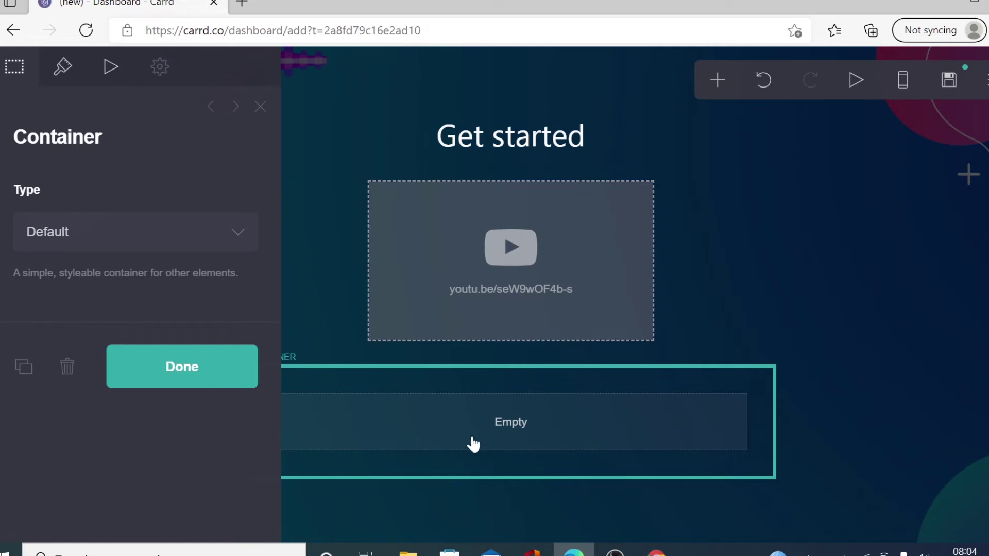
Place a text element reading 'Thank you for watching' inside the new container.
left_click(718, 81)
left_click(517, 147)
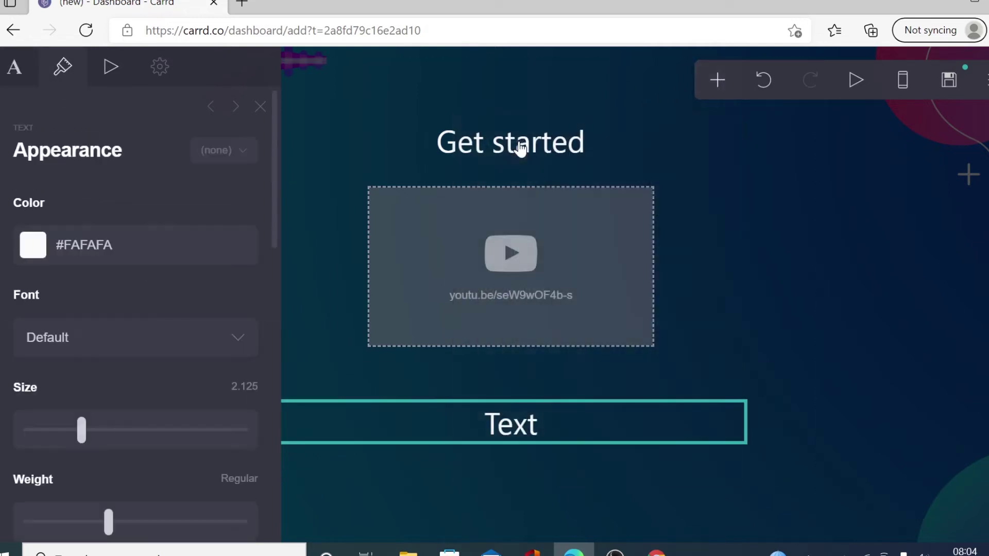
key("Escape")
left_click(528, 437)
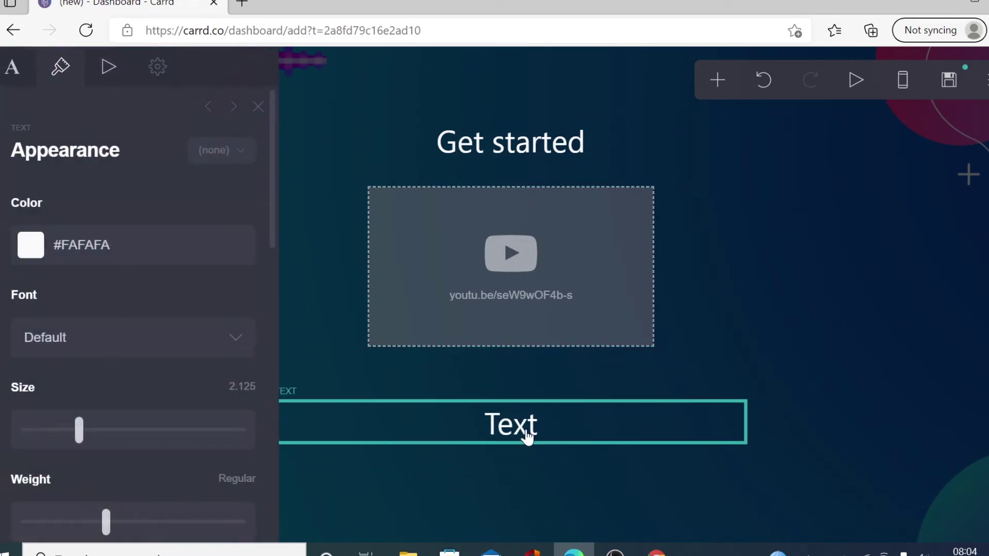
left_click(14, 67)
type("Than")
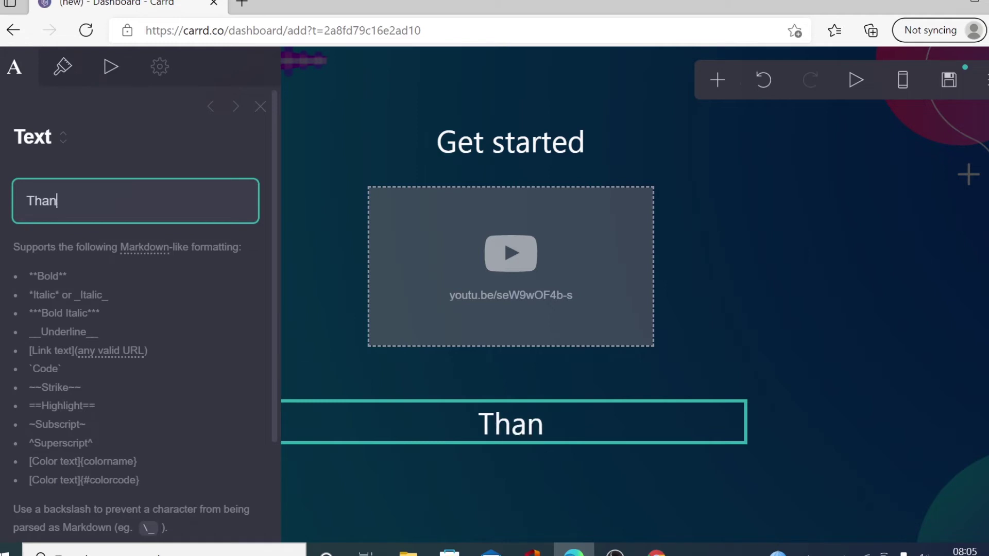
type("k you for watching")
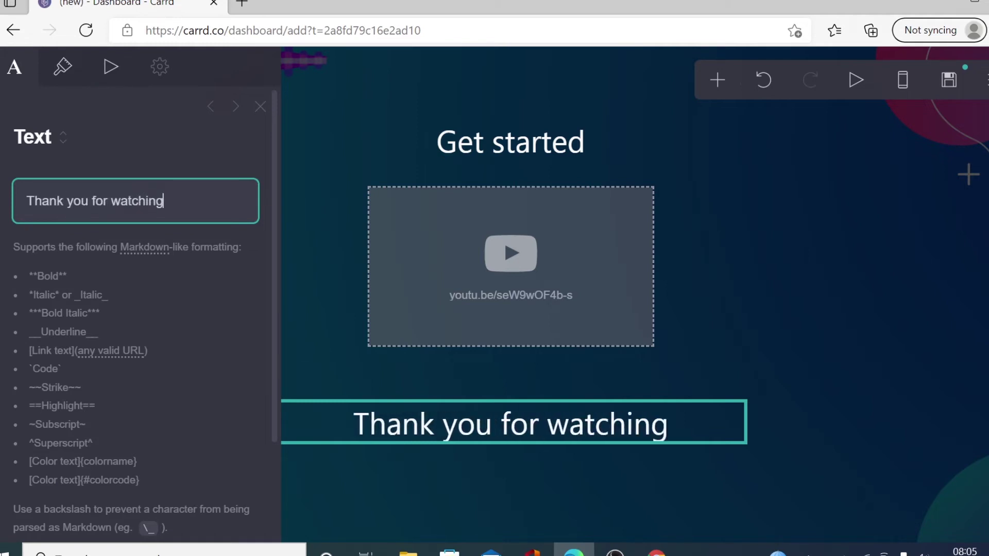
left_click(163, 512)
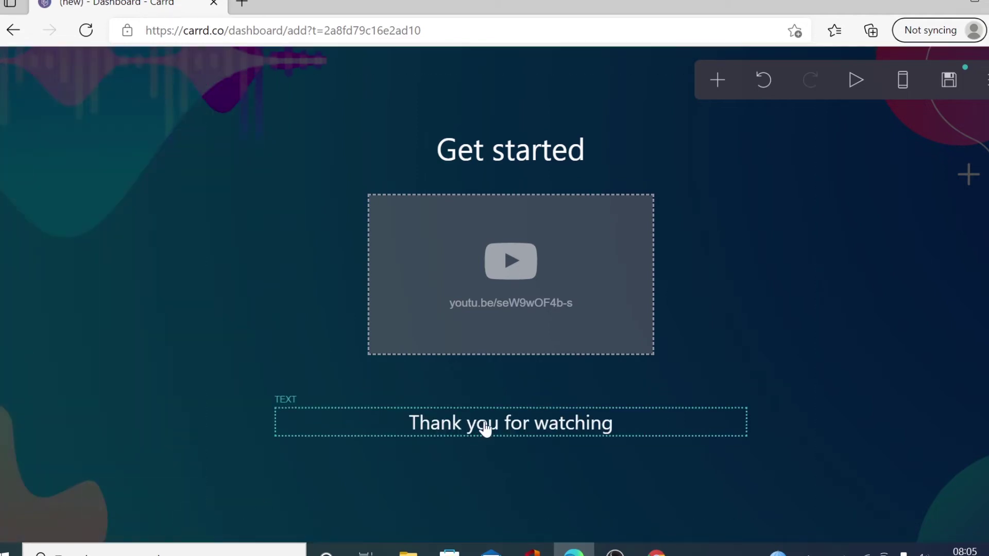
left_click(746, 407)
left_click(735, 416)
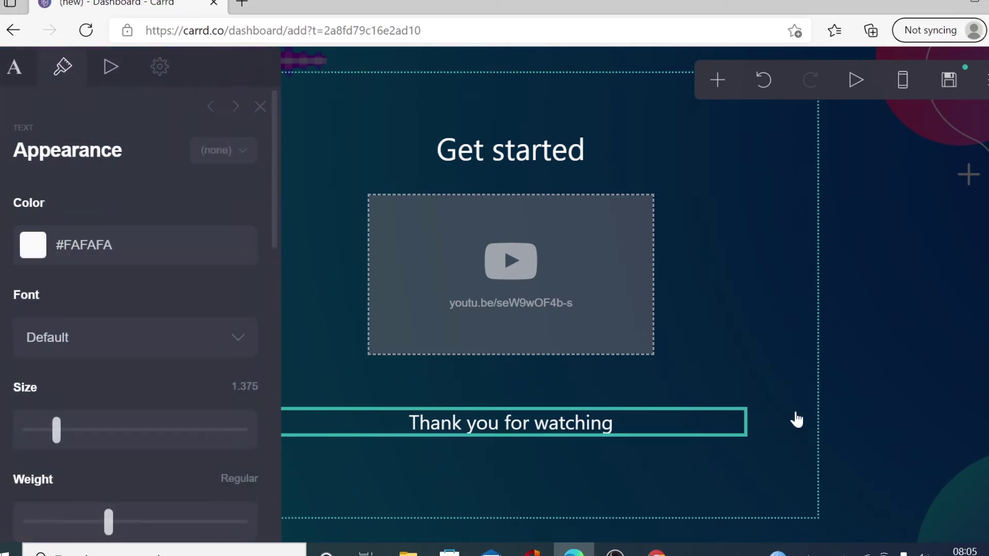
left_click(762, 417)
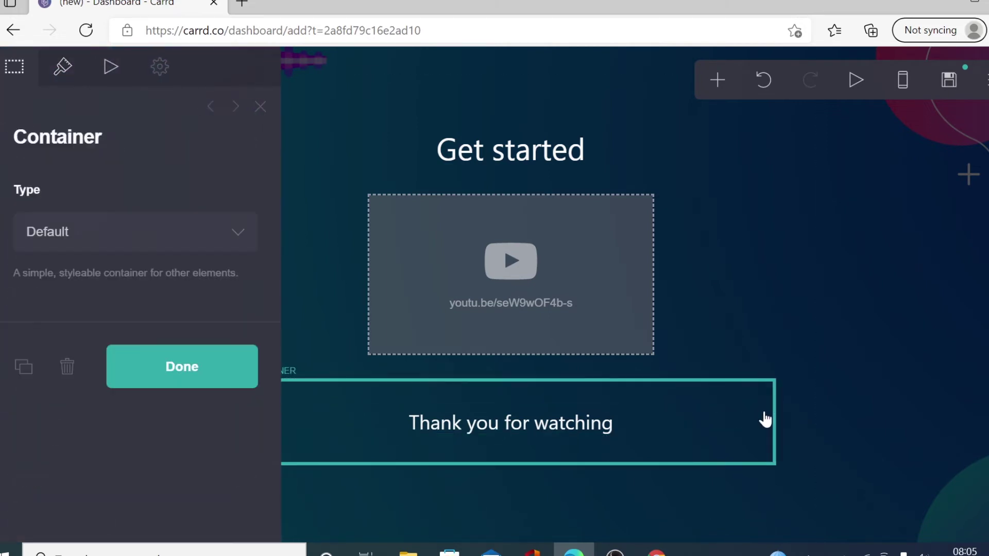
Switch the Thank you container's background to a solid red #CF1111.
left_click(67, 71)
scroll(149, 206, "down", 10)
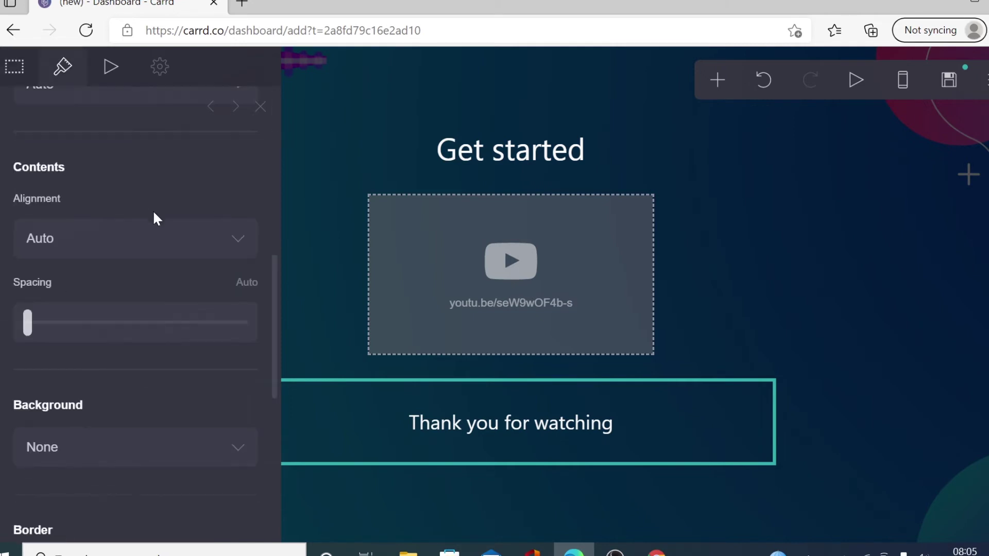
scroll(159, 248, "up", 5)
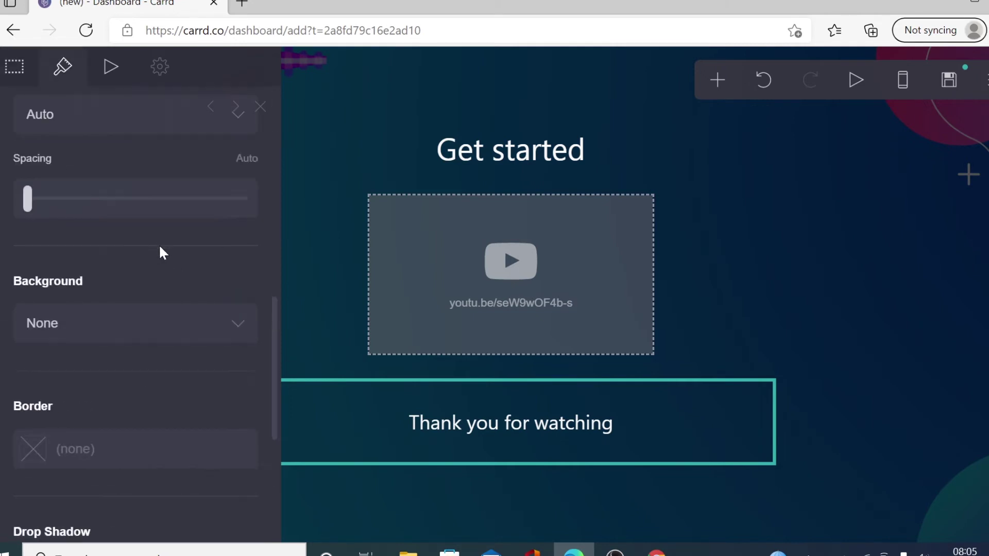
left_click(208, 339)
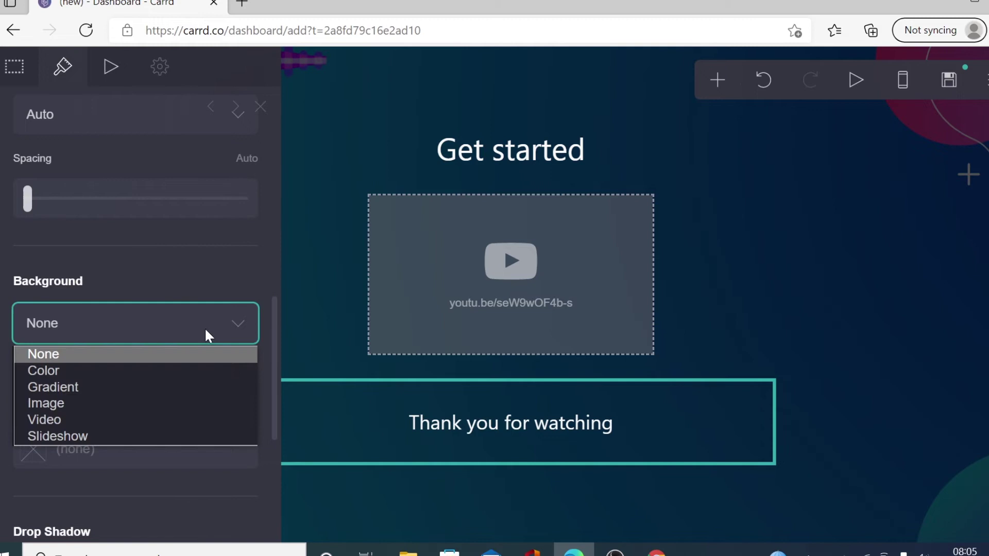
left_click(139, 376)
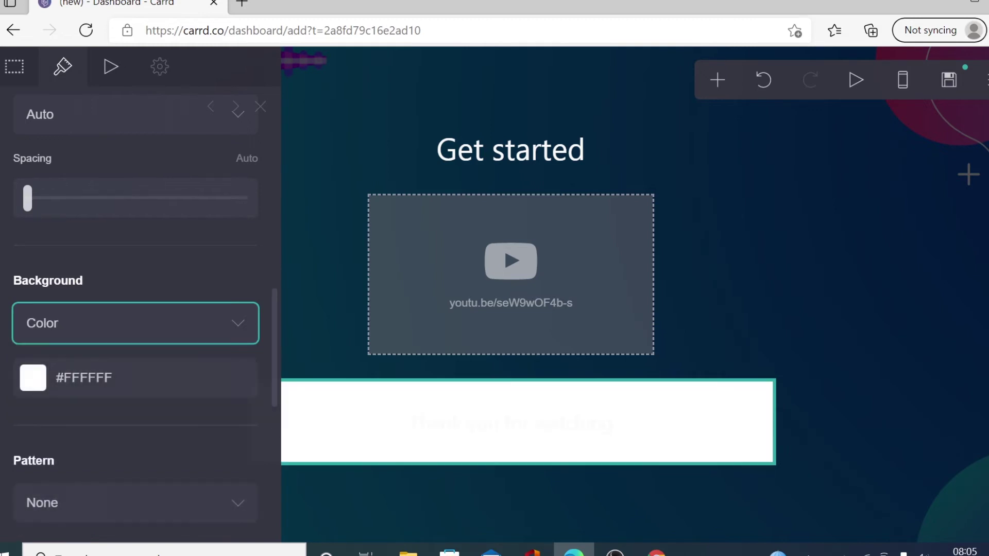
left_click(98, 378)
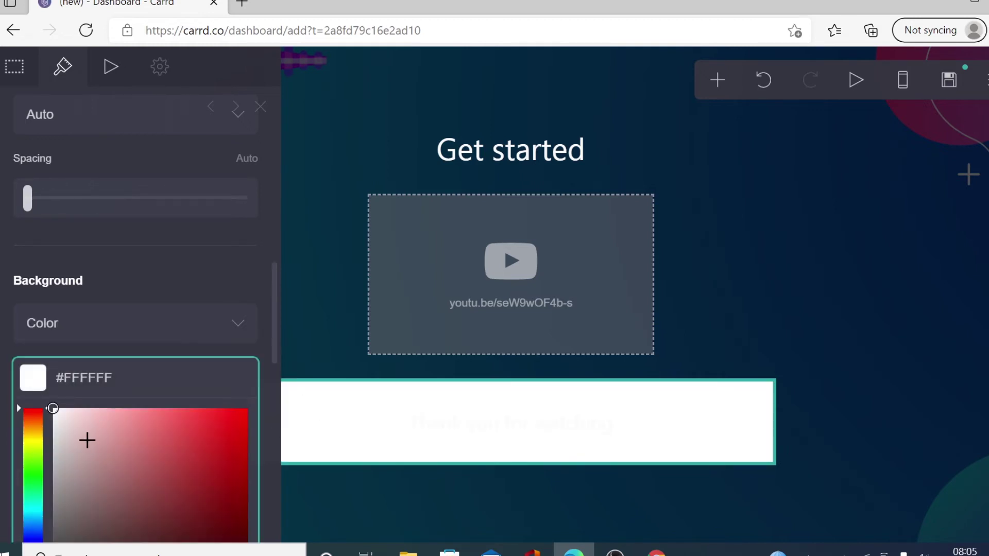
left_click(87, 441)
left_click(162, 446)
left_click(232, 446)
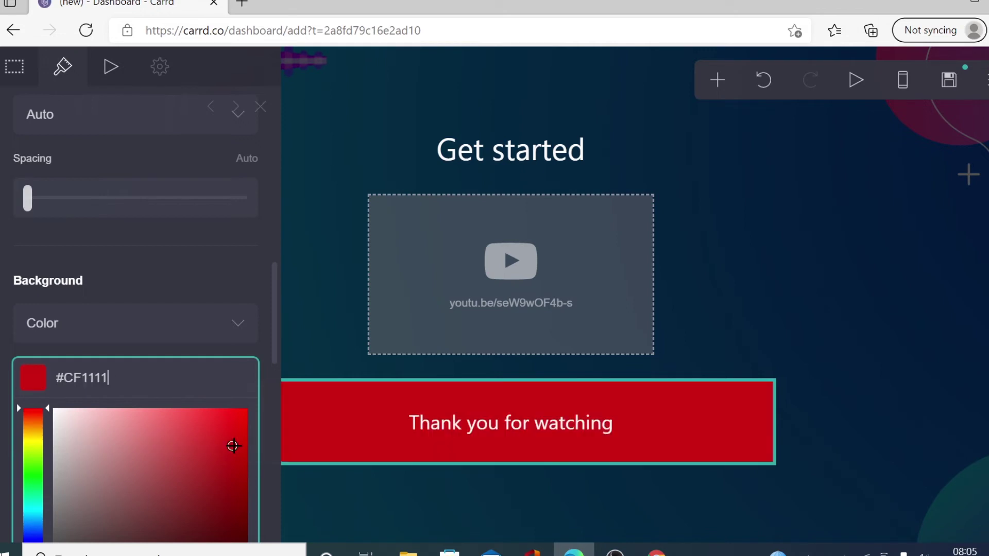
left_click(876, 415)
left_click(890, 423)
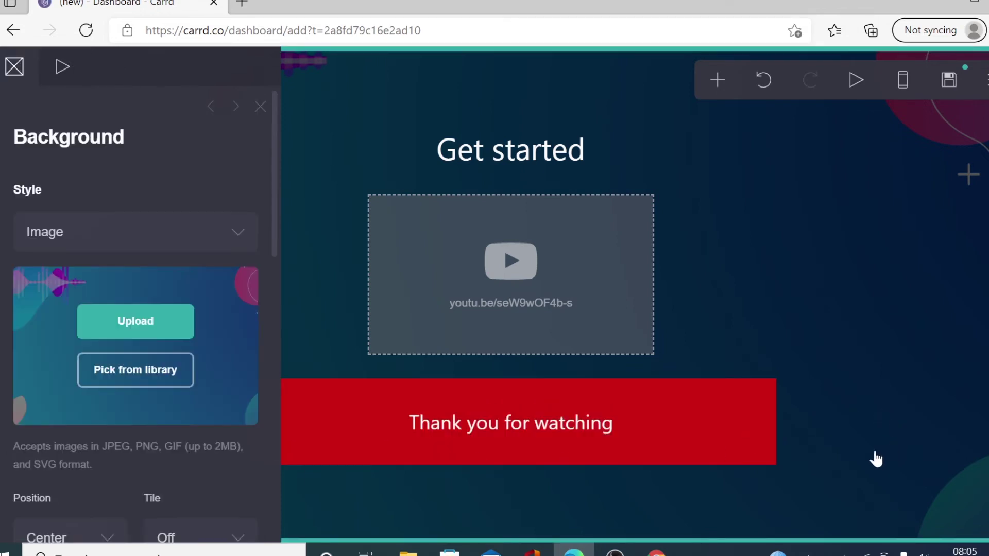
left_click(717, 80)
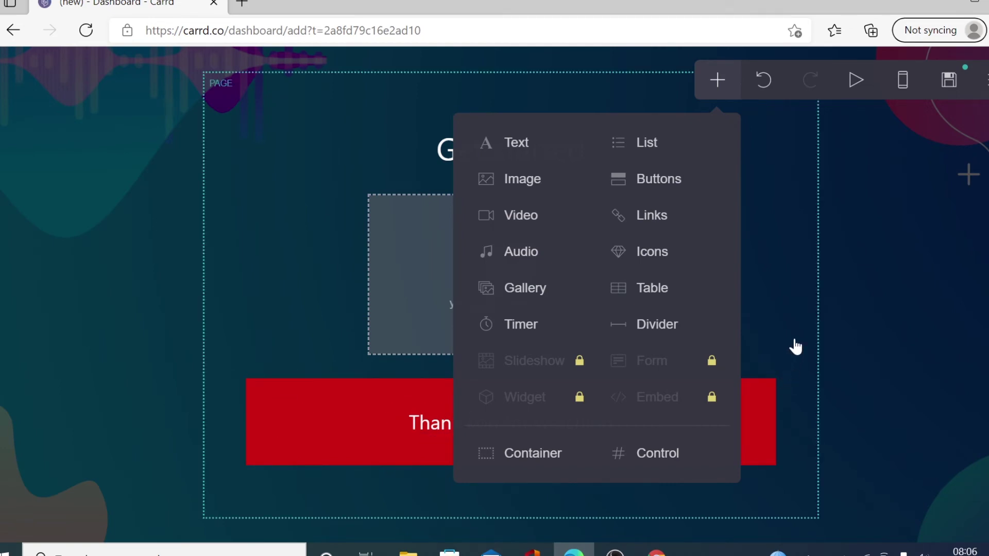
Add a Links element below the red container with the YouTube address as its URL.
left_click(657, 219)
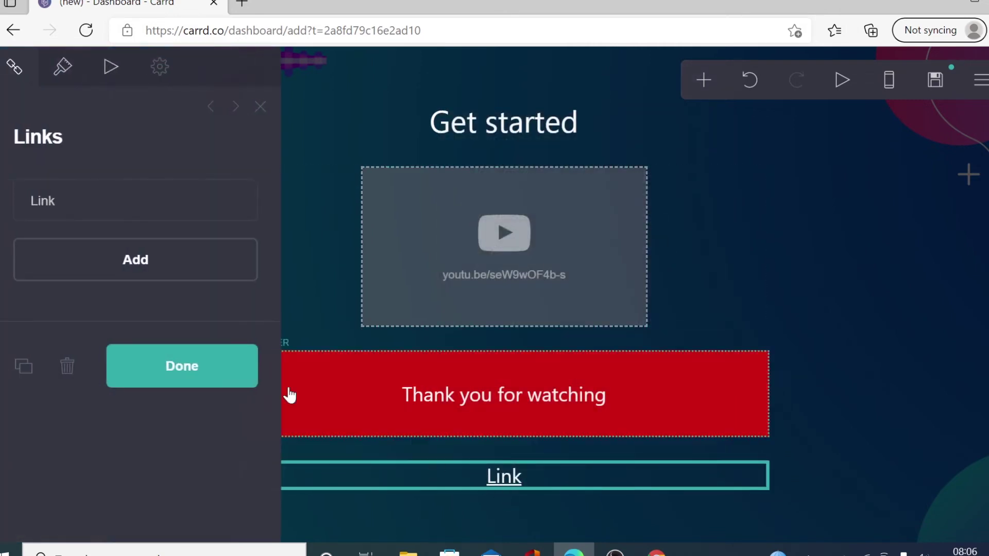
left_click(66, 205)
left_click(128, 385)
key("ctrl+a")
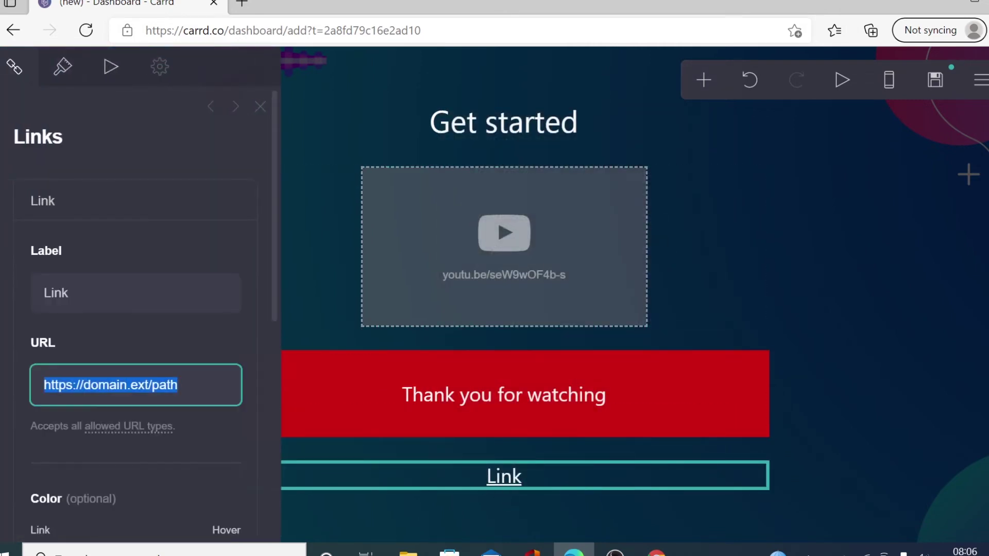
right_click(128, 381)
left_click(170, 134)
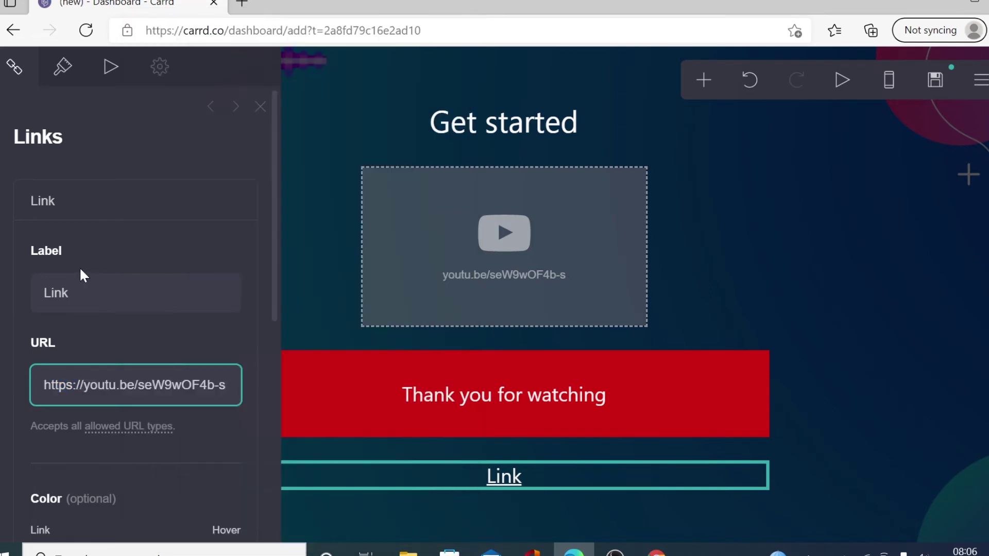
left_click(83, 291)
key("ctrl+a")
Delete the Get access now link and add a button labelled 'Click here to Subscribe'.
type("Get")
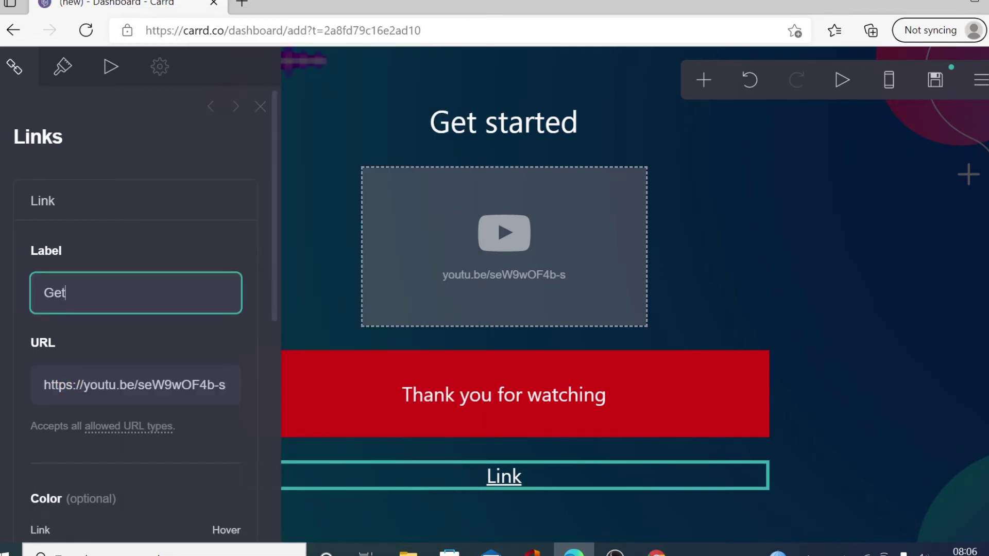
type(" access now")
scroll(133, 361, "down", 8)
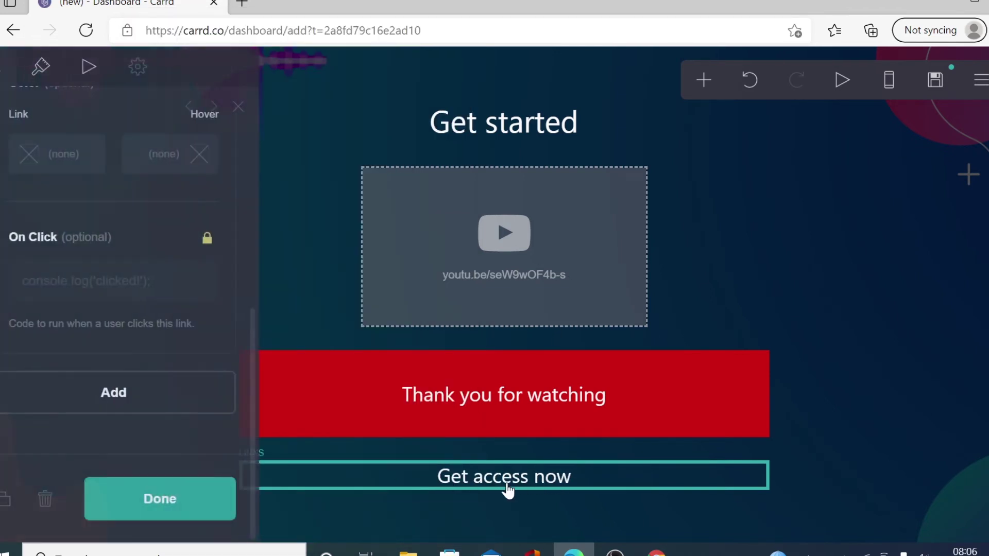
left_click(67, 509)
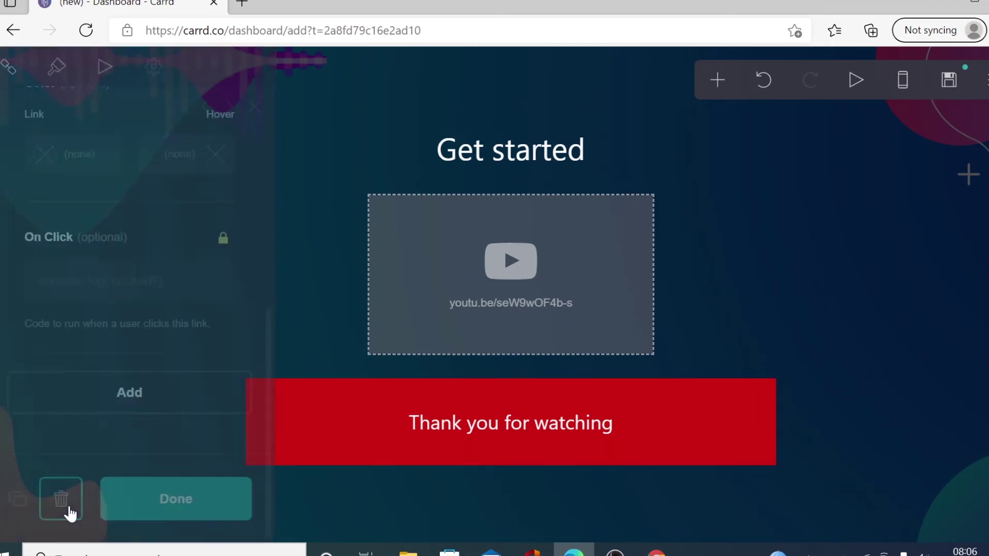
left_click(716, 82)
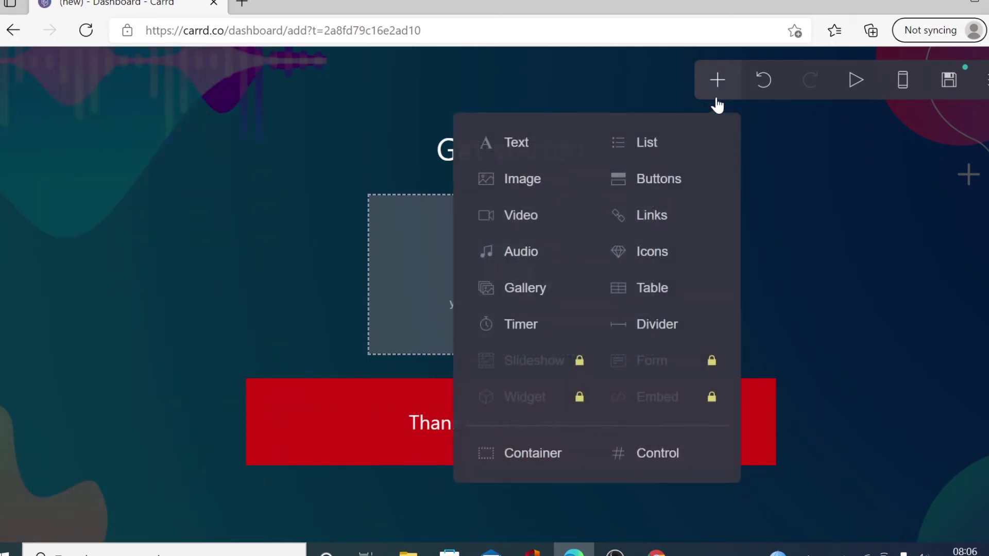
left_click(662, 189)
left_click(103, 210)
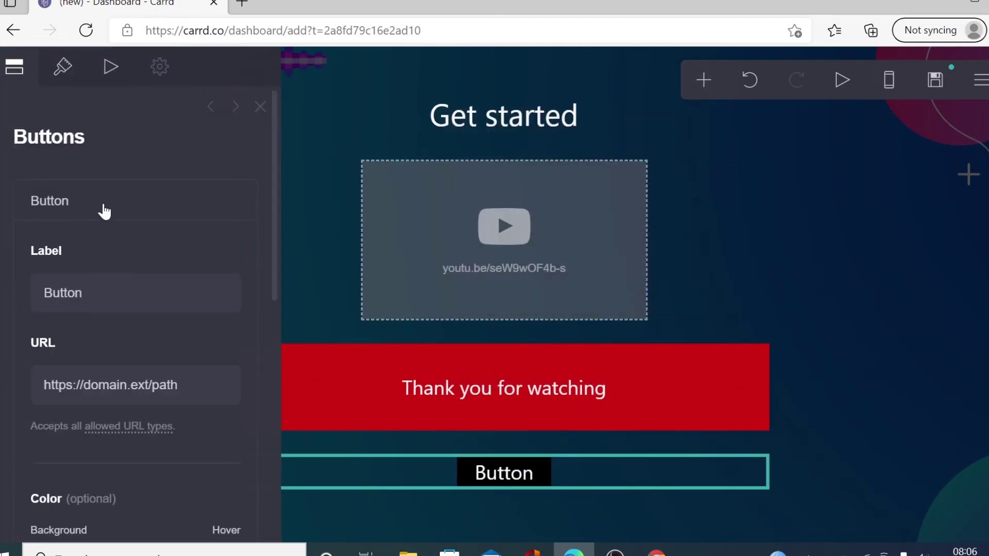
double_click(63, 293)
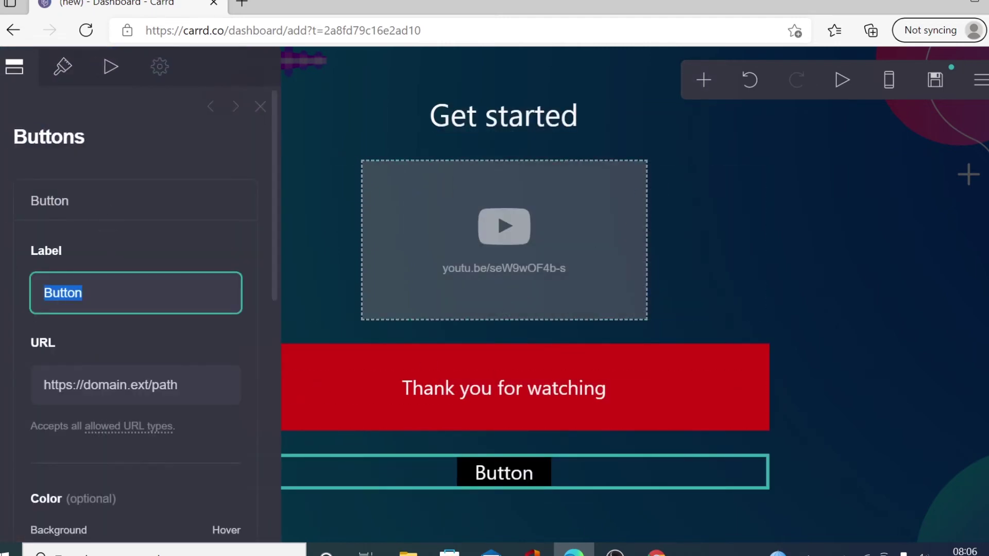
key("BackSpace")
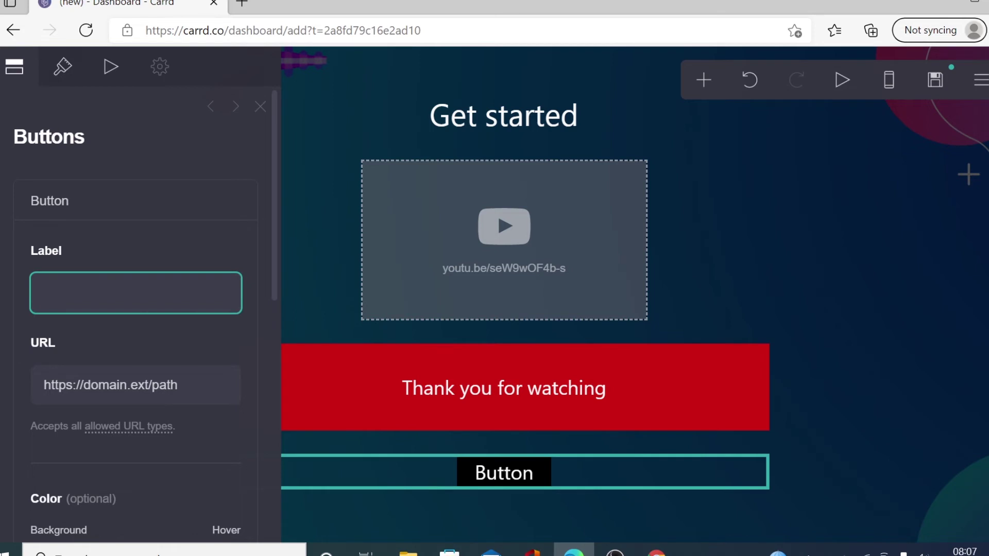
type("Click here to")
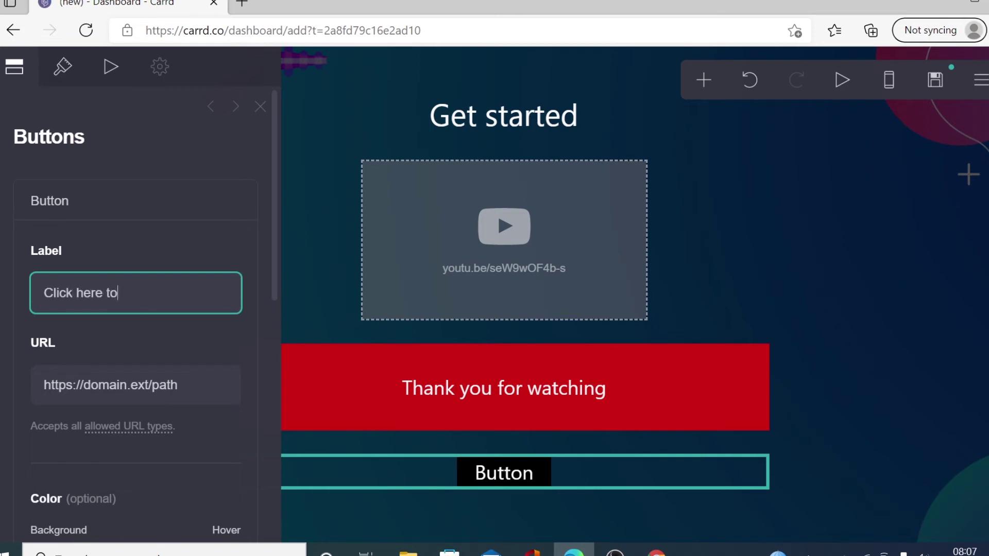
type(" Subscribe")
Point the Subscribe button's URL to the YouTube video address.
double_click(105, 385)
triple_click(128, 384)
right_click(129, 384)
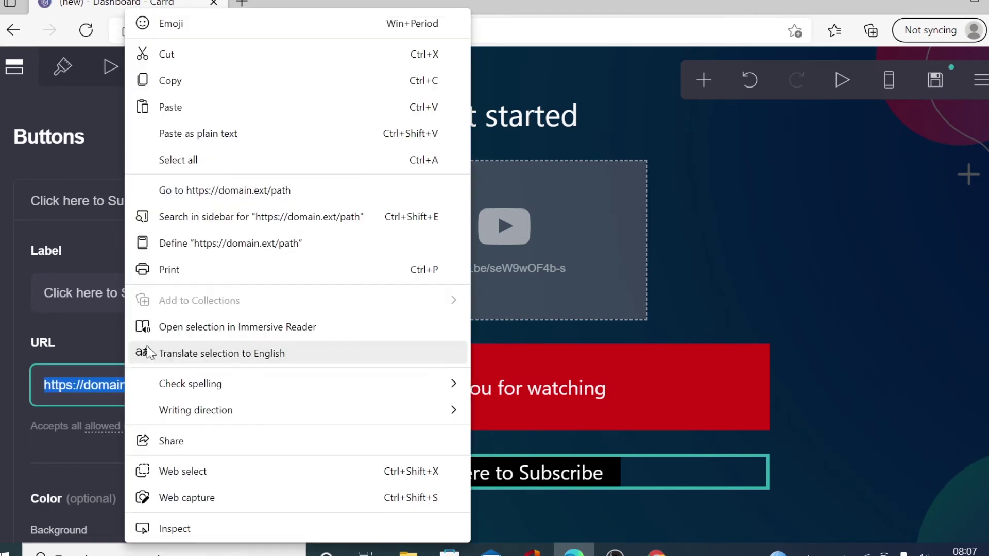
left_click(236, 105)
scroll(194, 437, "down", 10)
left_click(192, 501)
left_click(447, 481)
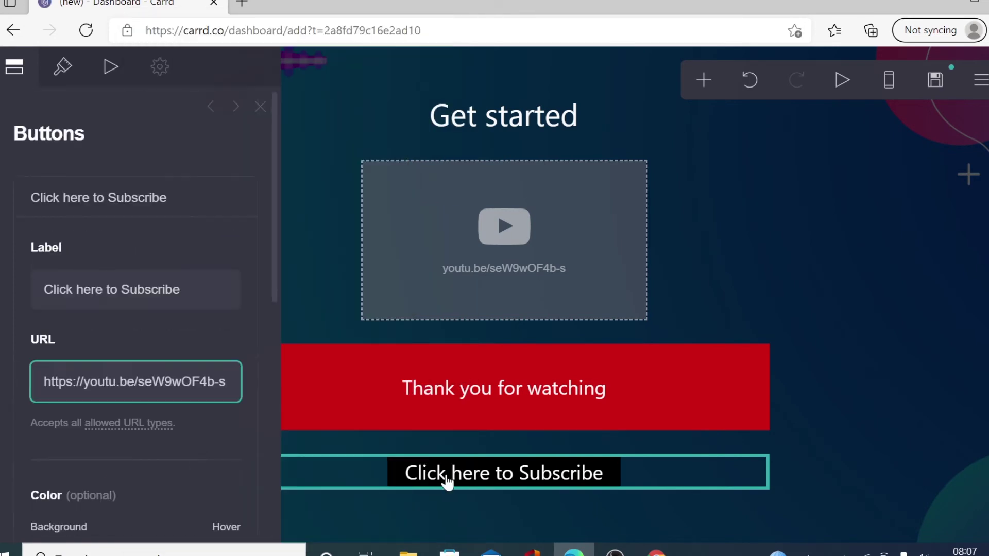
Set the Subscribe button's corner rounding to 1.25 and its background to red #F01111.
left_click(64, 67)
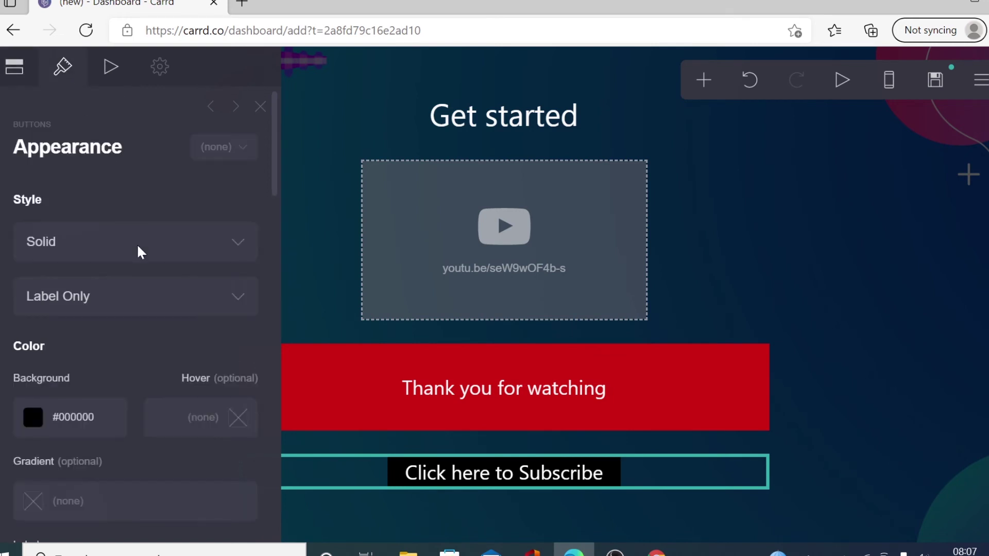
scroll(136, 273, "down", 5)
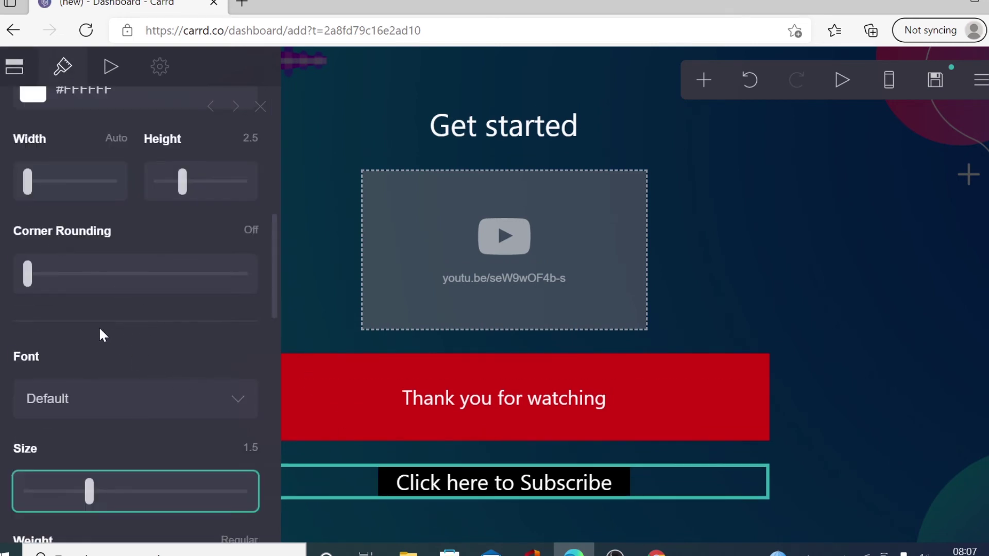
left_click(27, 274)
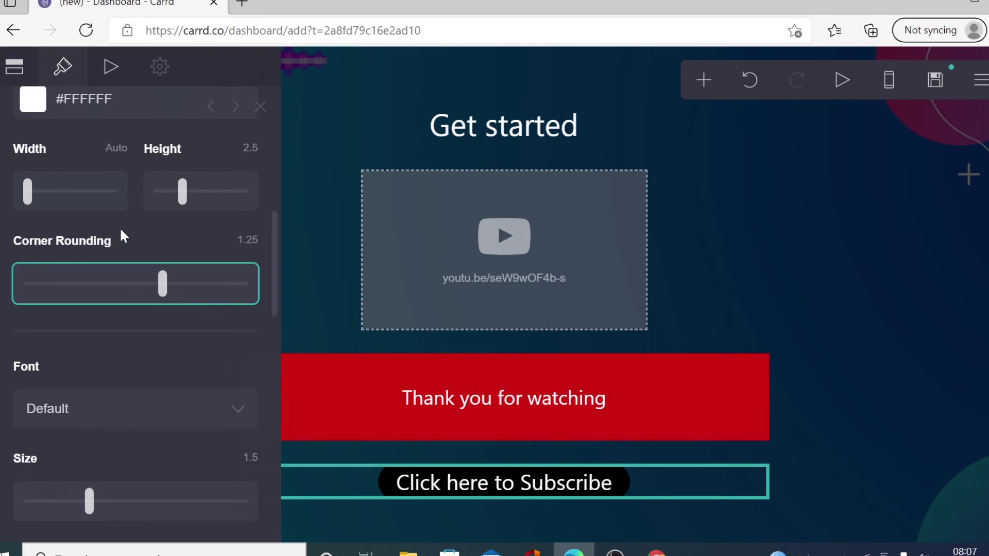
scroll(119, 227, "up", 7)
left_click(72, 302)
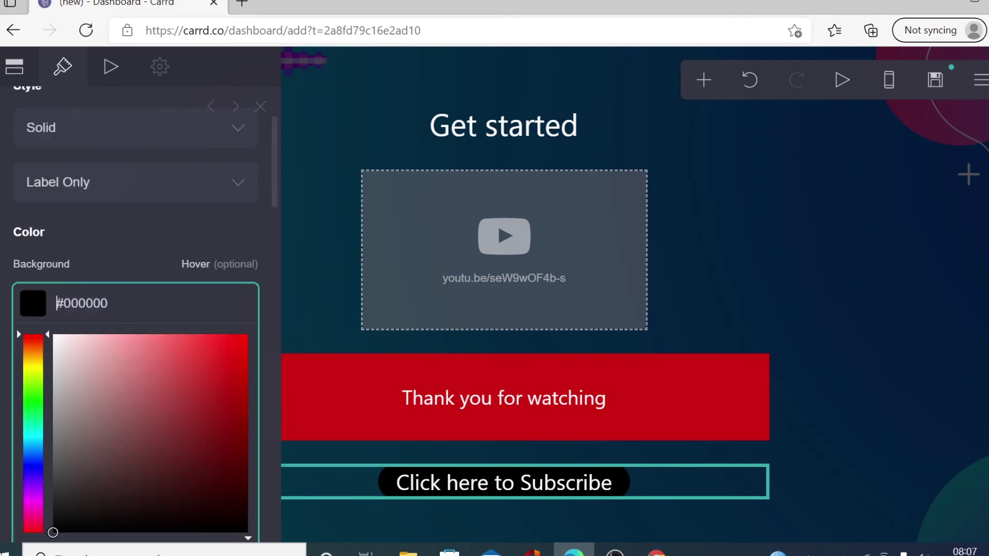
left_click(221, 356)
left_click_drag(223, 356, 234, 347)
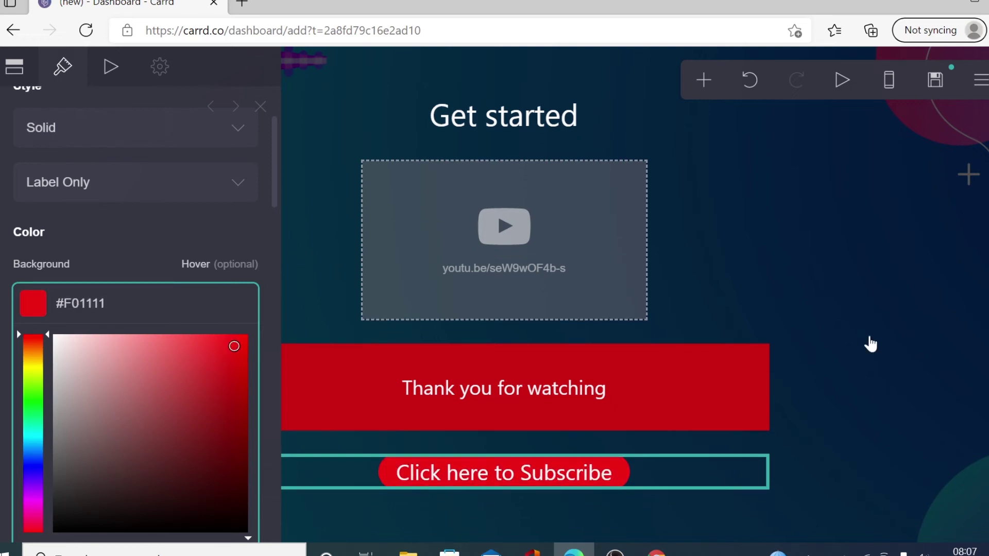
scroll(165, 464, "down", 10)
scroll(168, 476, "down", 6)
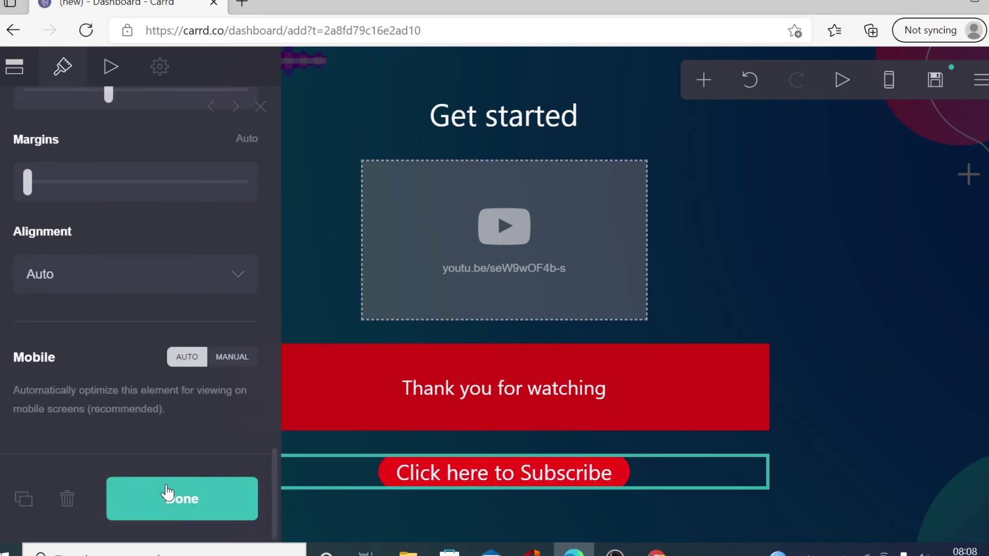
left_click(174, 515)
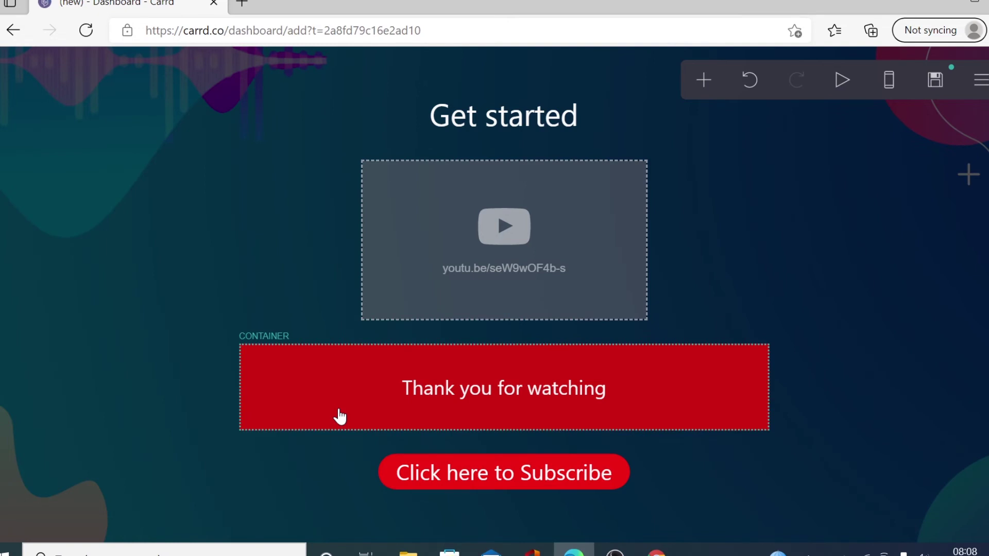
Change the Thank you for watching container's background colour to green.
left_click(339, 416)
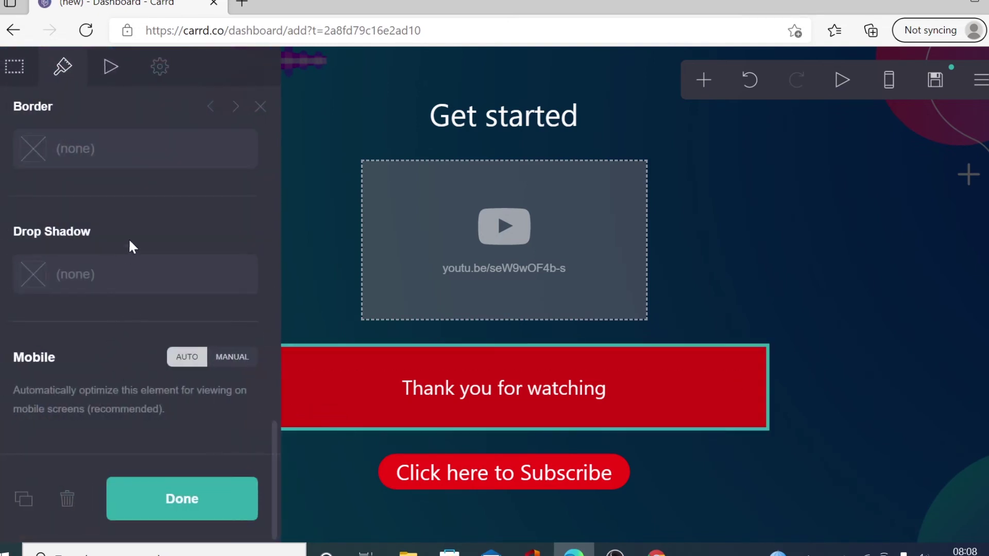
scroll(130, 230, "up", 6)
left_click(83, 269)
left_click(91, 330)
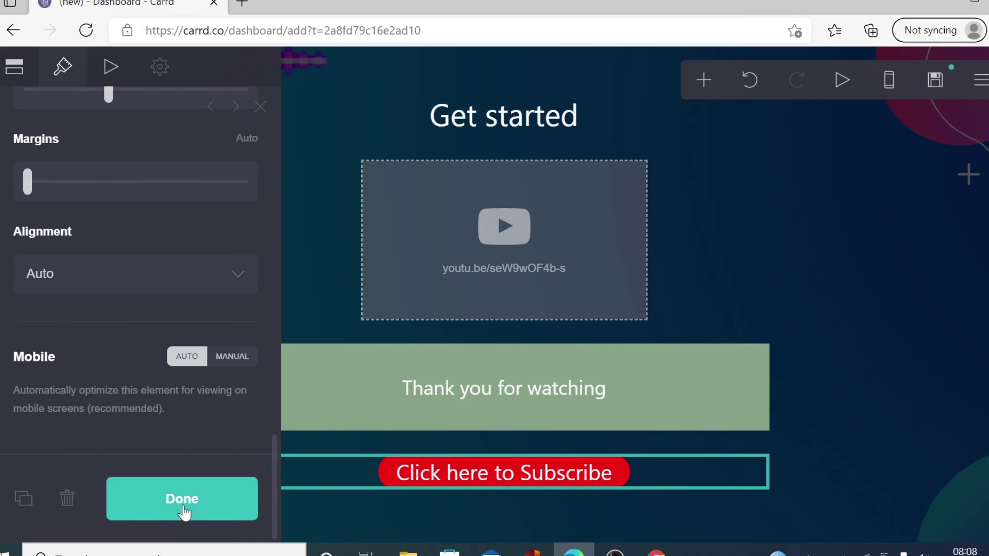
left_click(184, 518)
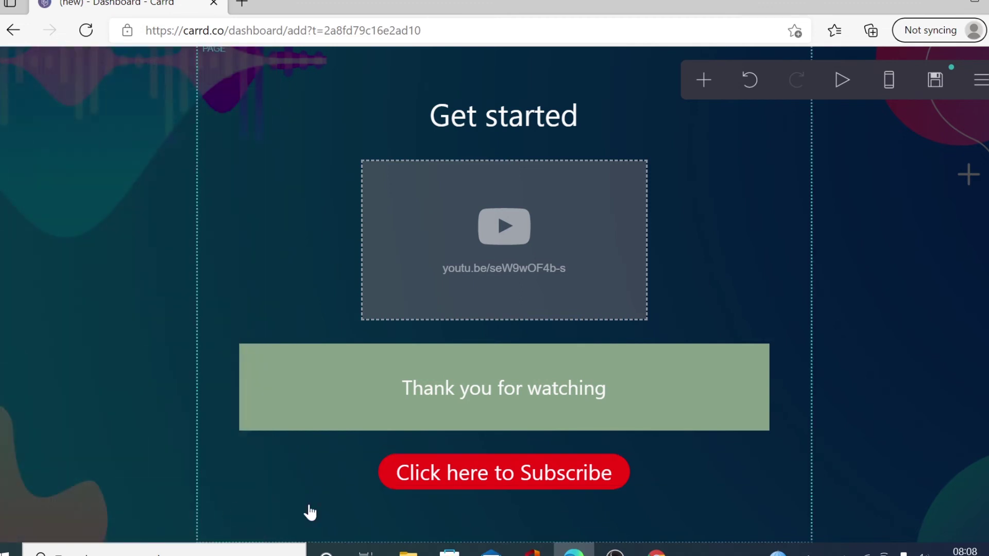
Add a divider and move it between the YouTube video and the green container.
left_click(705, 81)
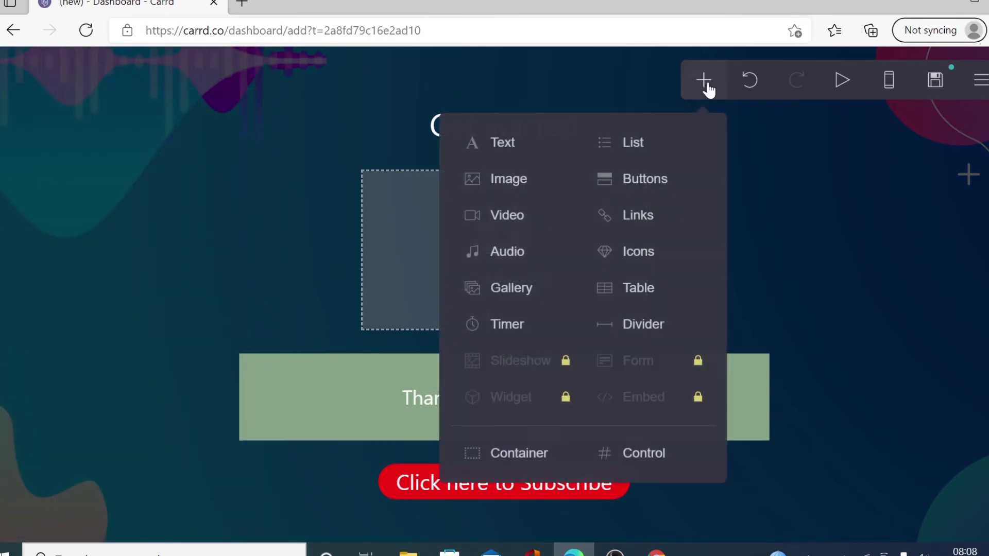
left_click(639, 329)
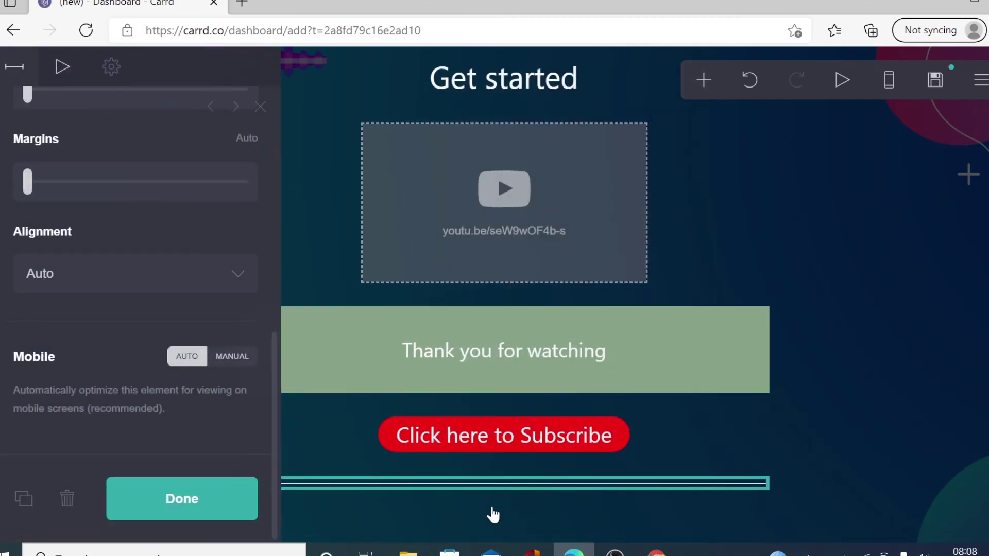
left_click_drag(432, 488, 452, 309)
left_click(900, 416)
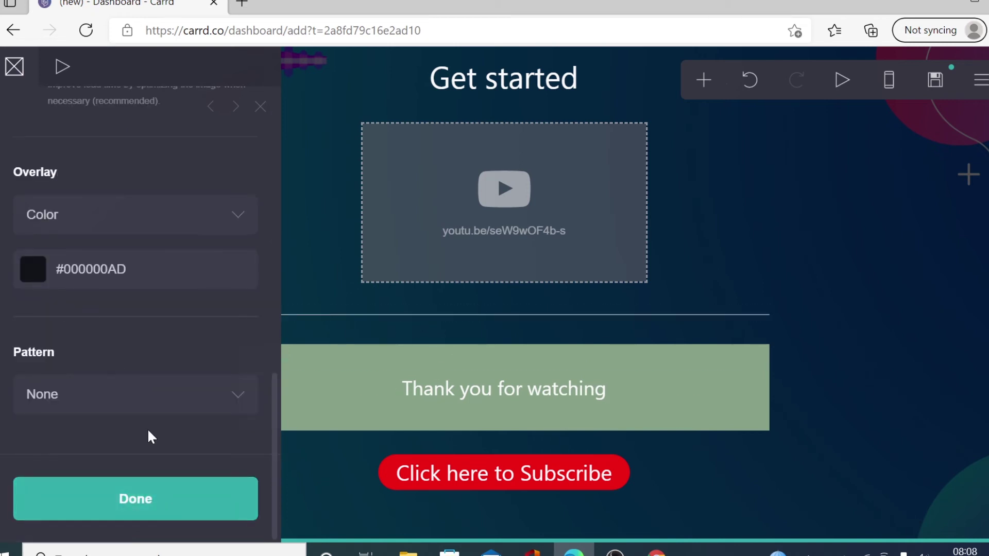
left_click(128, 505)
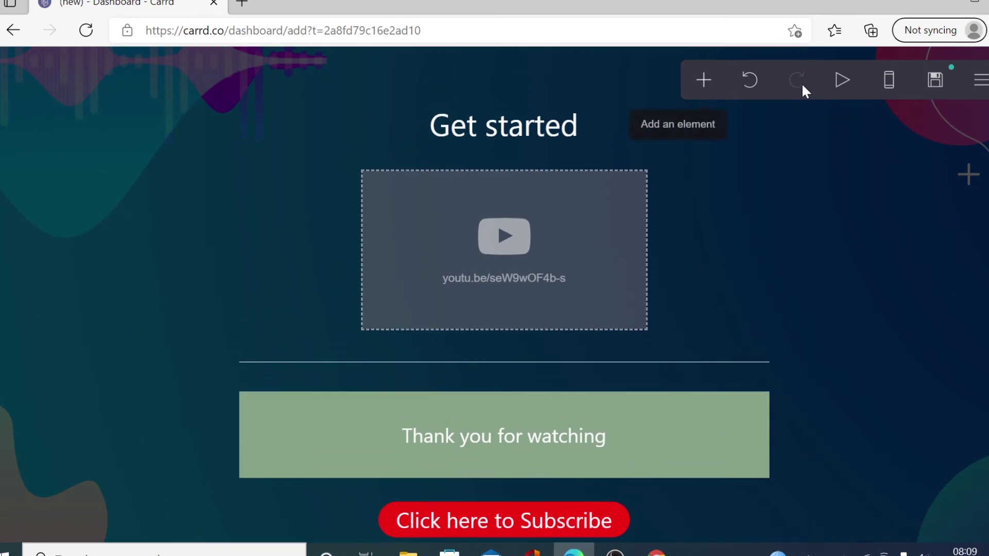
Preview the page in mobile layout, return to desktop, and open the site menu.
left_click(889, 83)
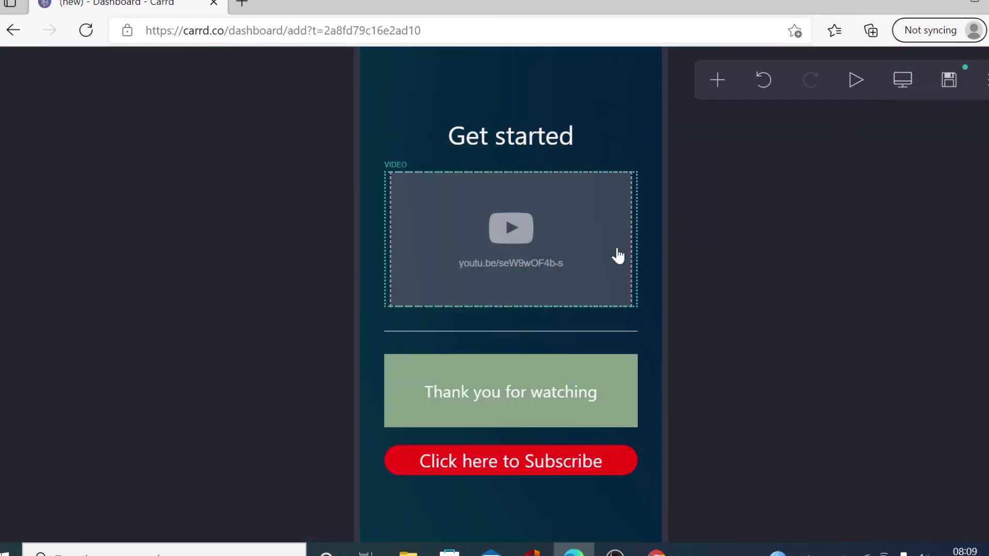
left_click(903, 81)
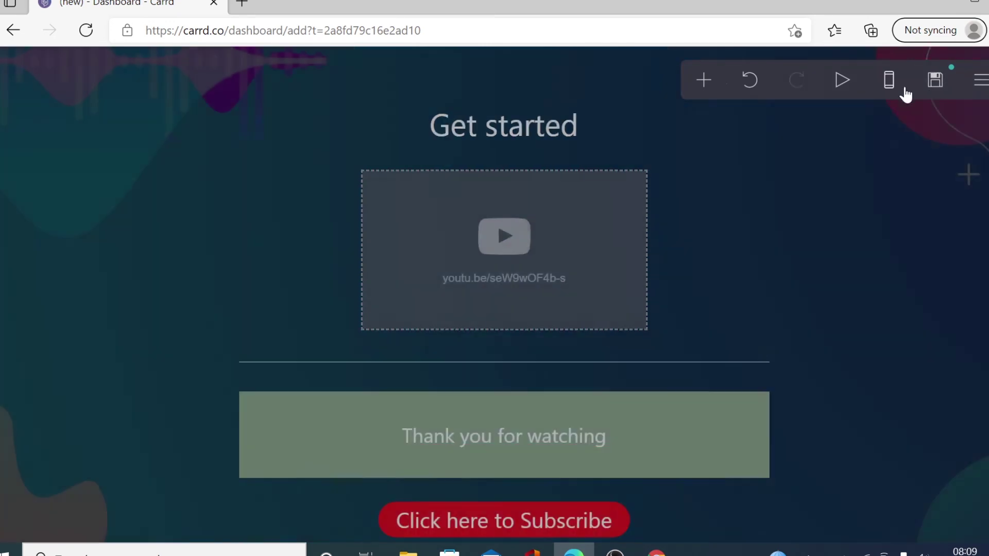
scroll(702, 270, "down", 1)
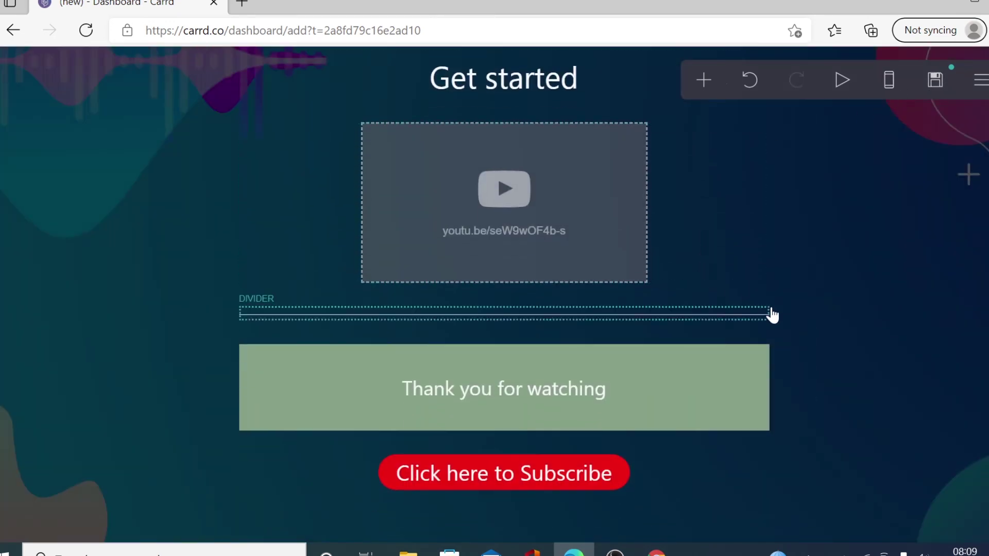
scroll(772, 314, "up", 1)
left_click(981, 83)
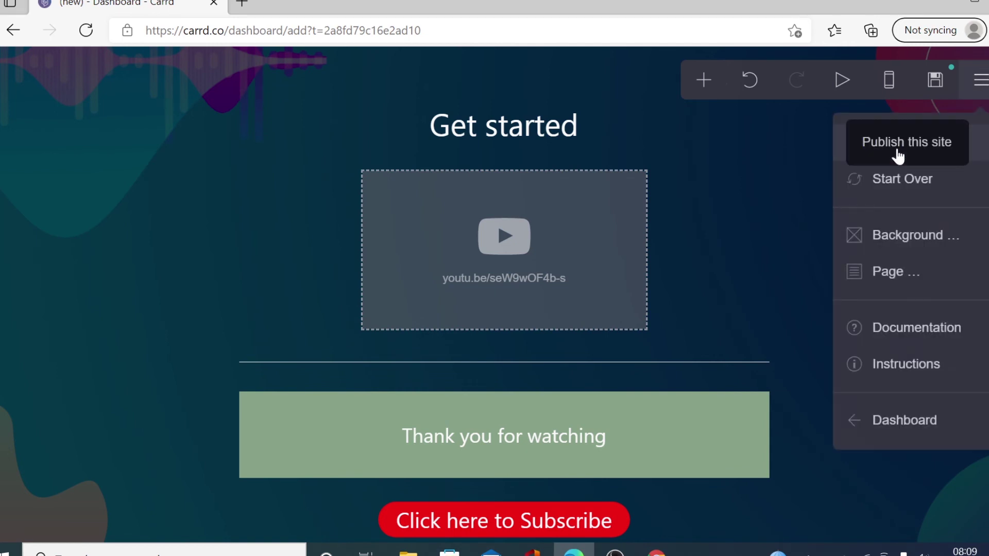
Enter 'free landing page' as the publish Title and copy it into Description.
left_click(897, 156)
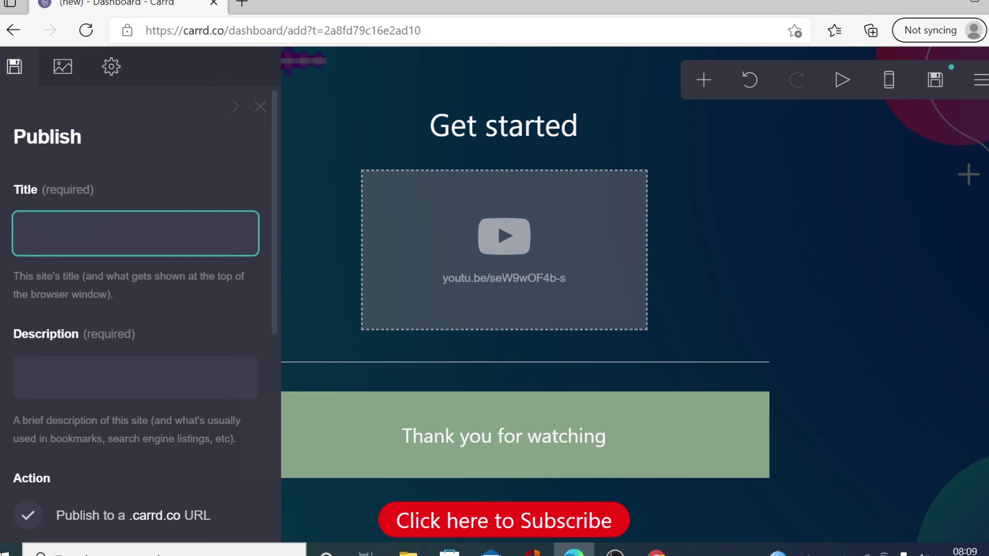
type("free landing page")
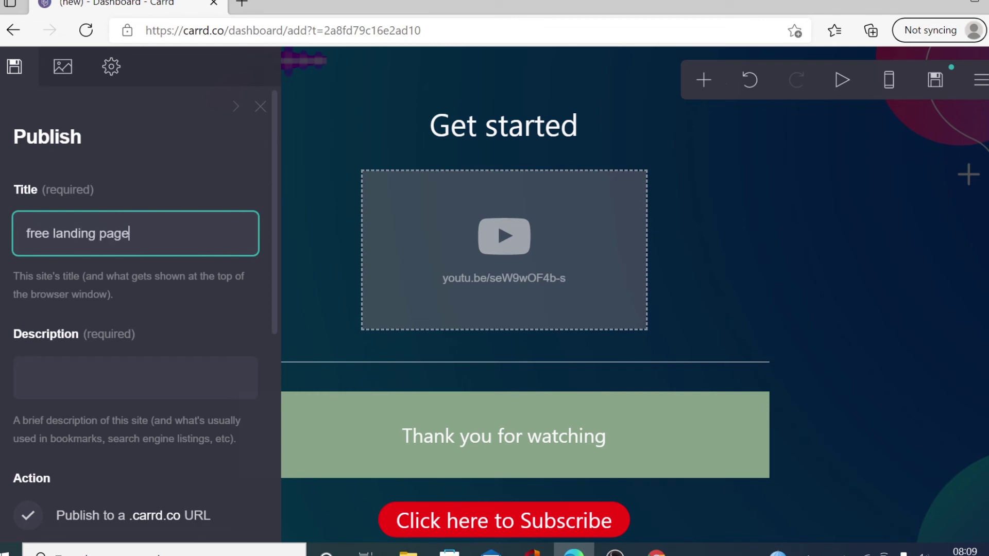
key("ctrl+a")
key("ctrl+c")
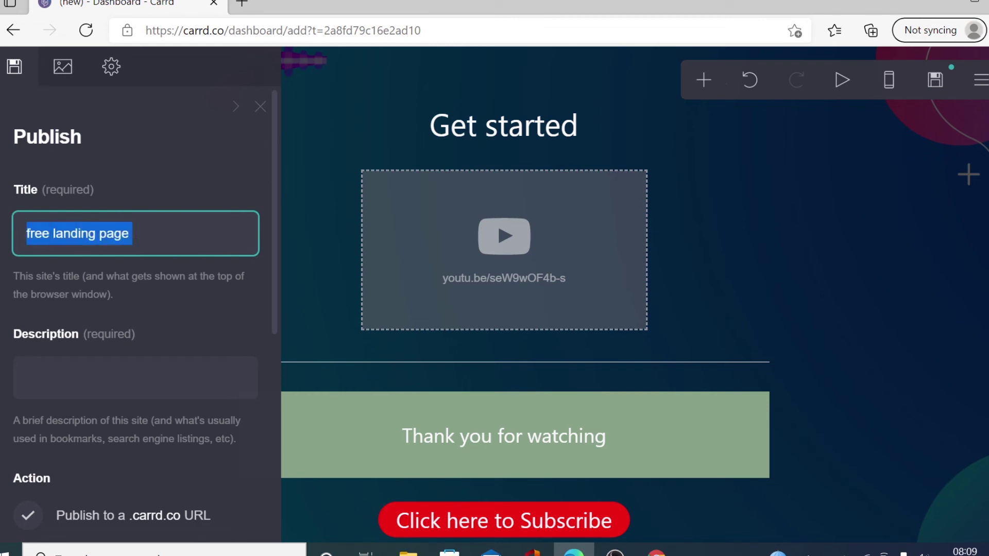
right_click(89, 236)
left_click(122, 91)
left_click(92, 363)
right_click(92, 362)
left_click(136, 269)
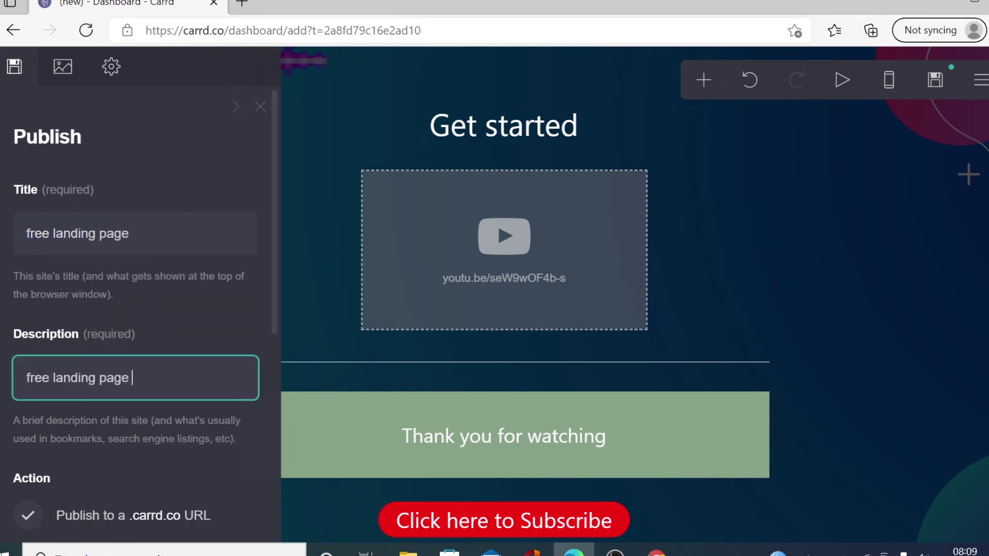
key("Tab")
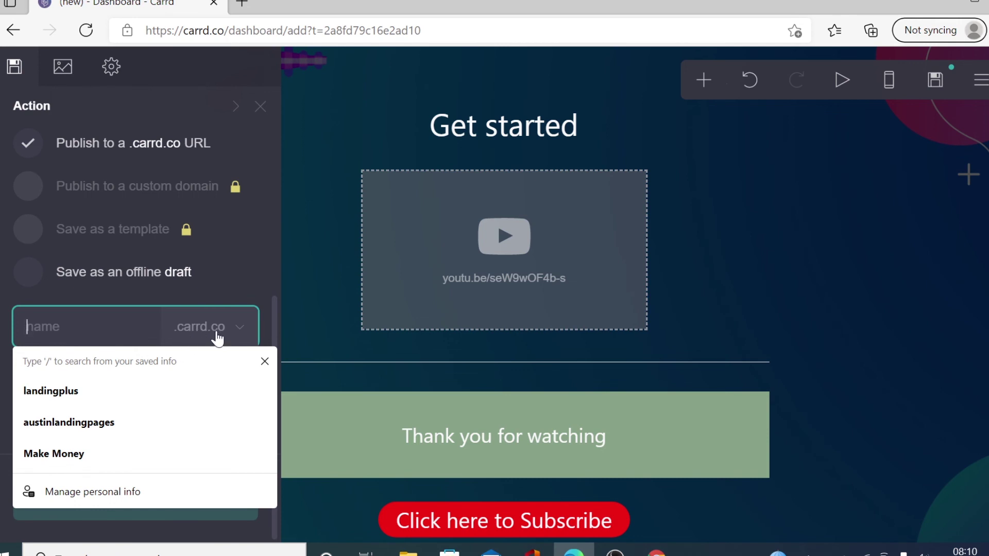
Publish the landing page to the available address austintutorial.carrd.co.
key("Escape")
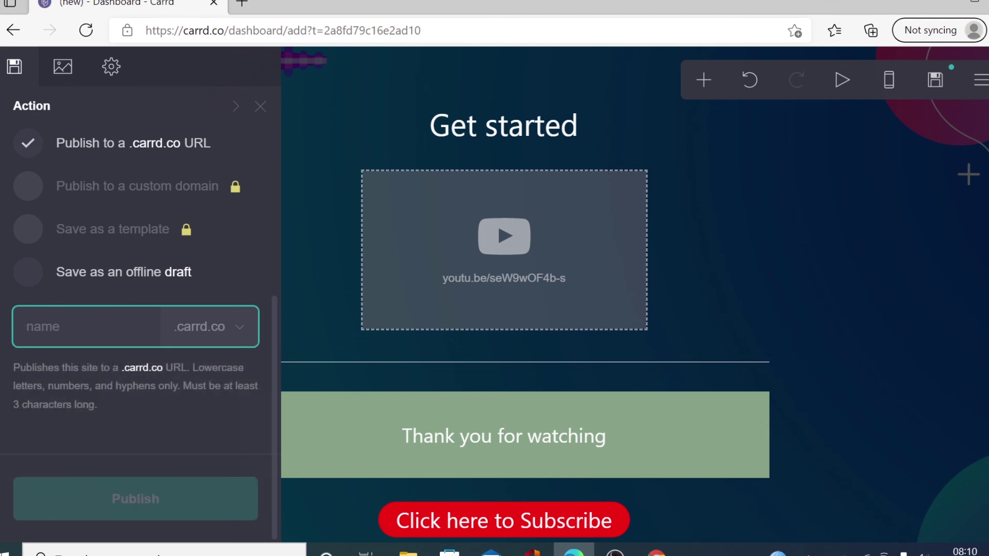
type("austintutorial")
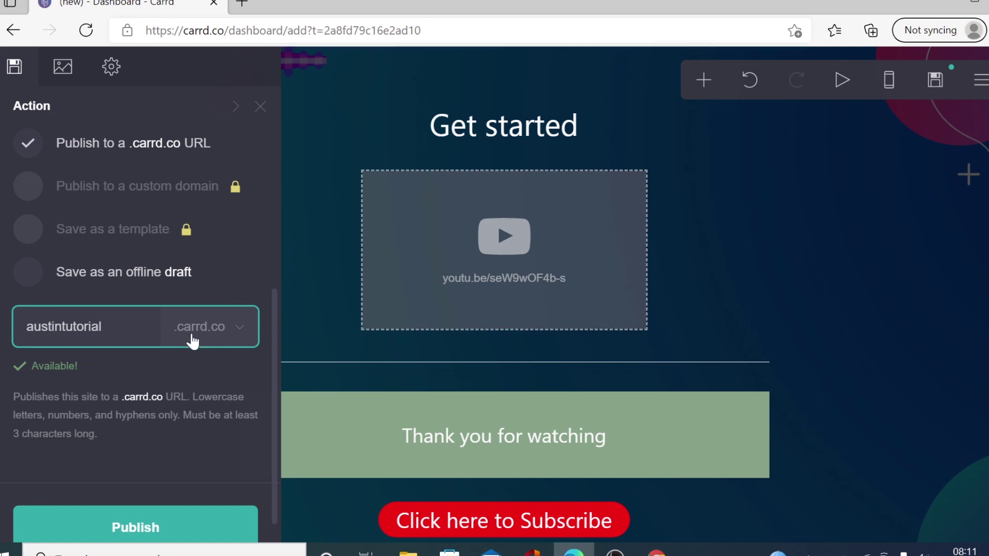
scroll(237, 342, "down", 1)
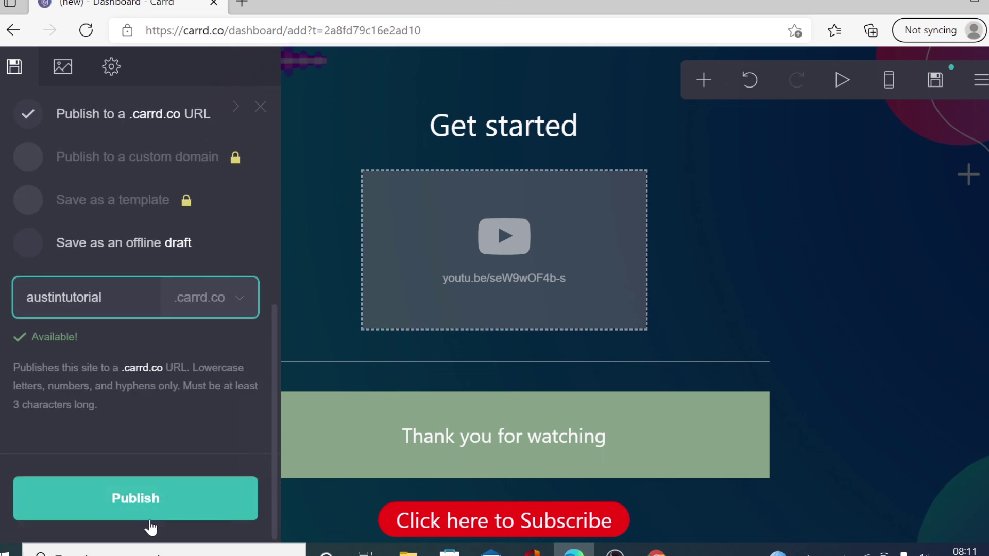
left_click(136, 507)
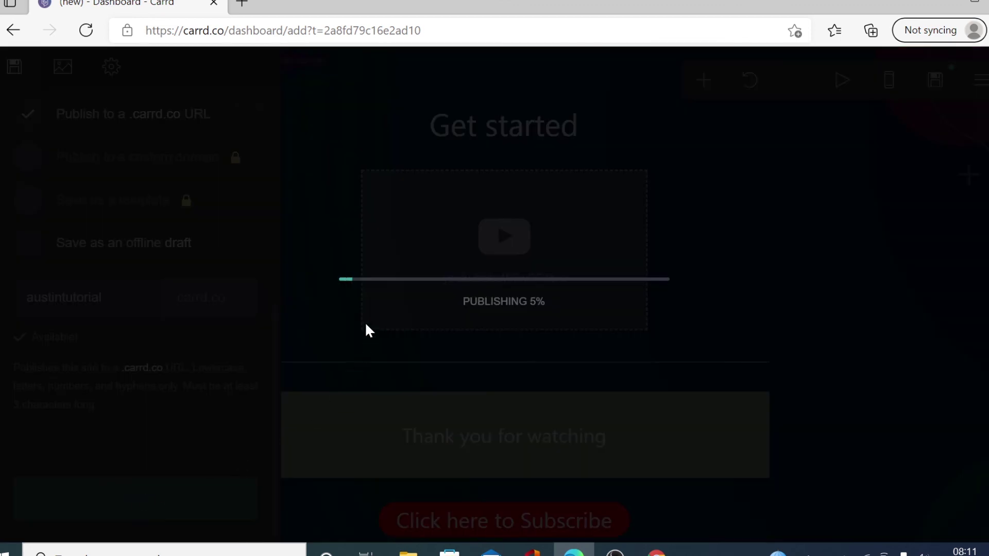